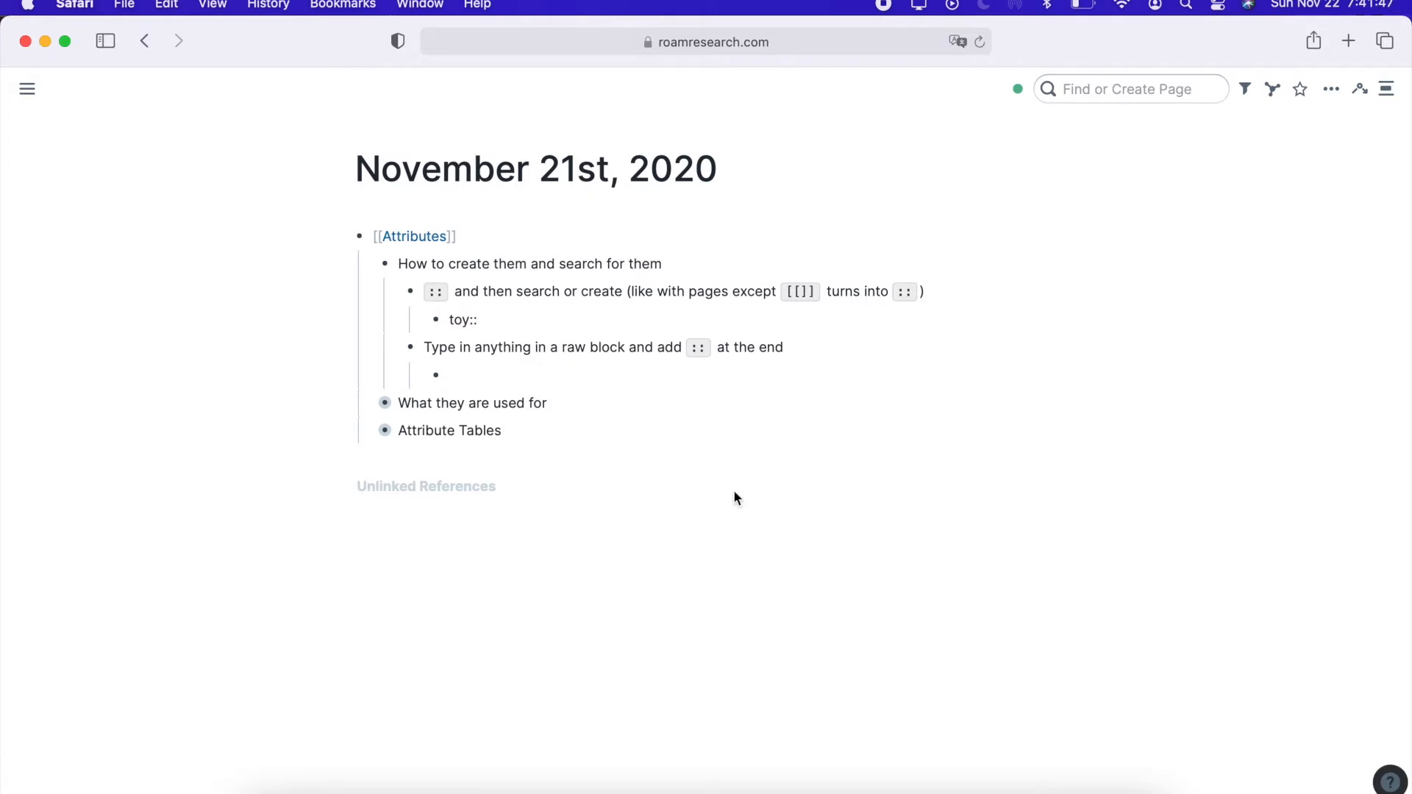
- Create a "doll::" attribute in the empty block under "Type in anything in a raw block and add :: at the end"
click(501, 378)
text(d)
click(701, 506)
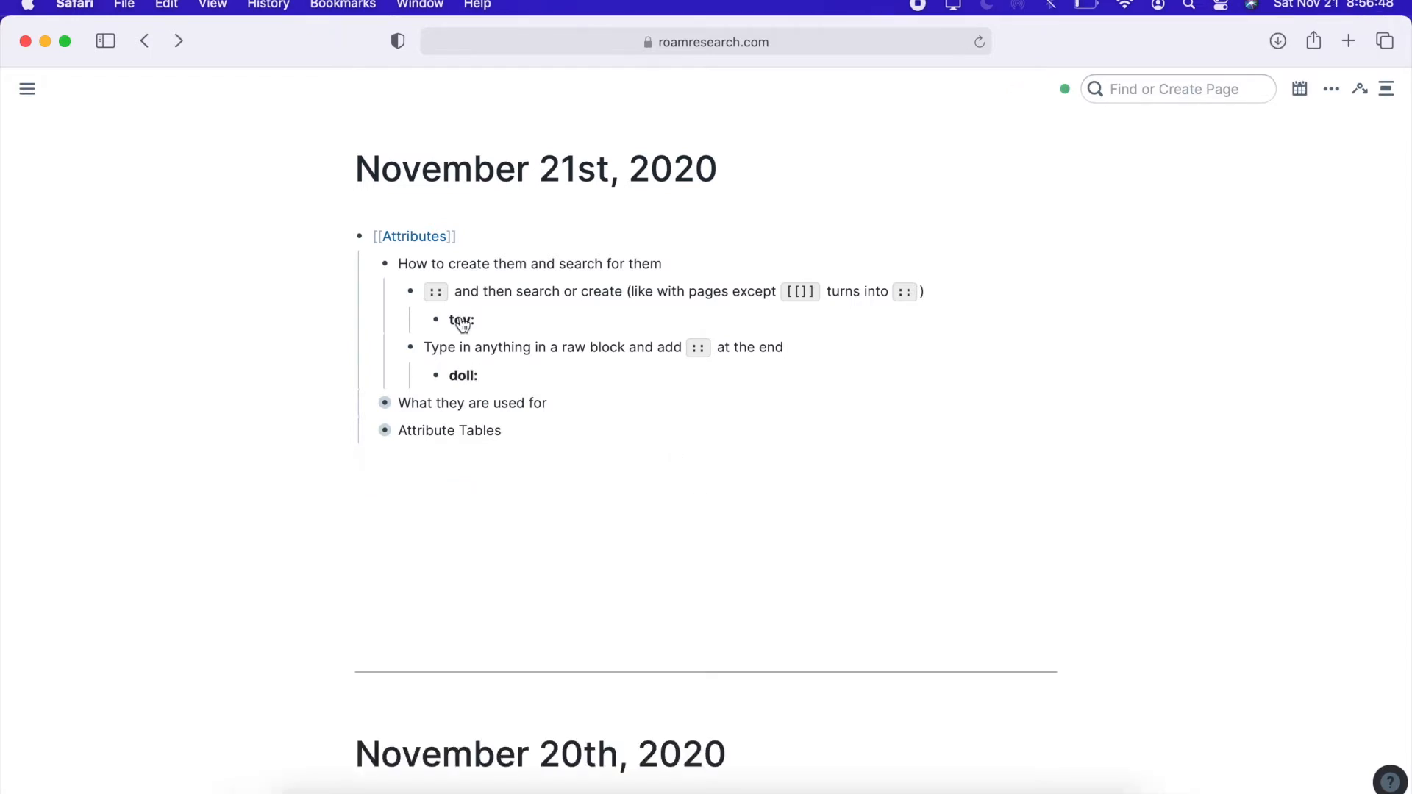
- View the pages of the toy and doll attributes, returning to the daily notes after each one
click(461, 319)
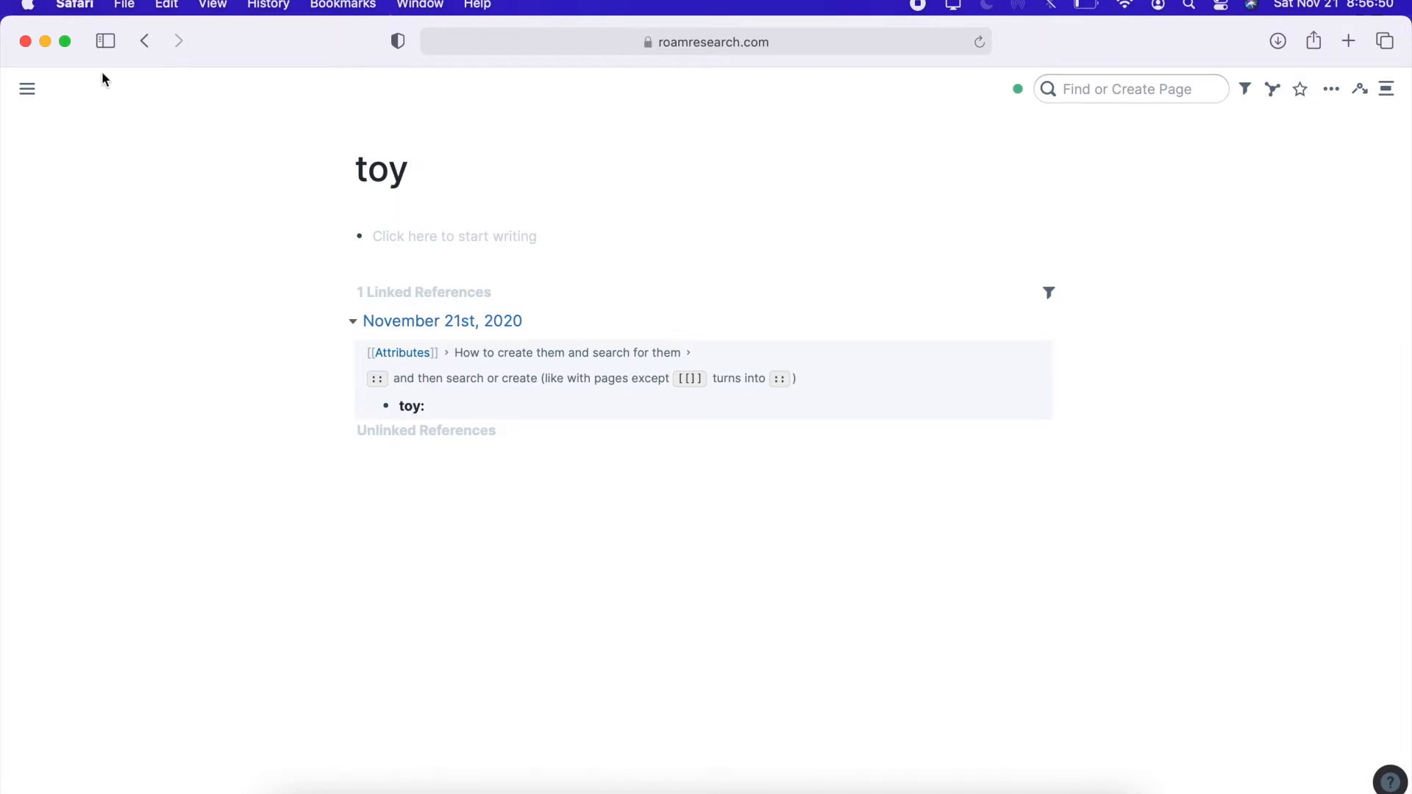
click(145, 40)
click(460, 376)
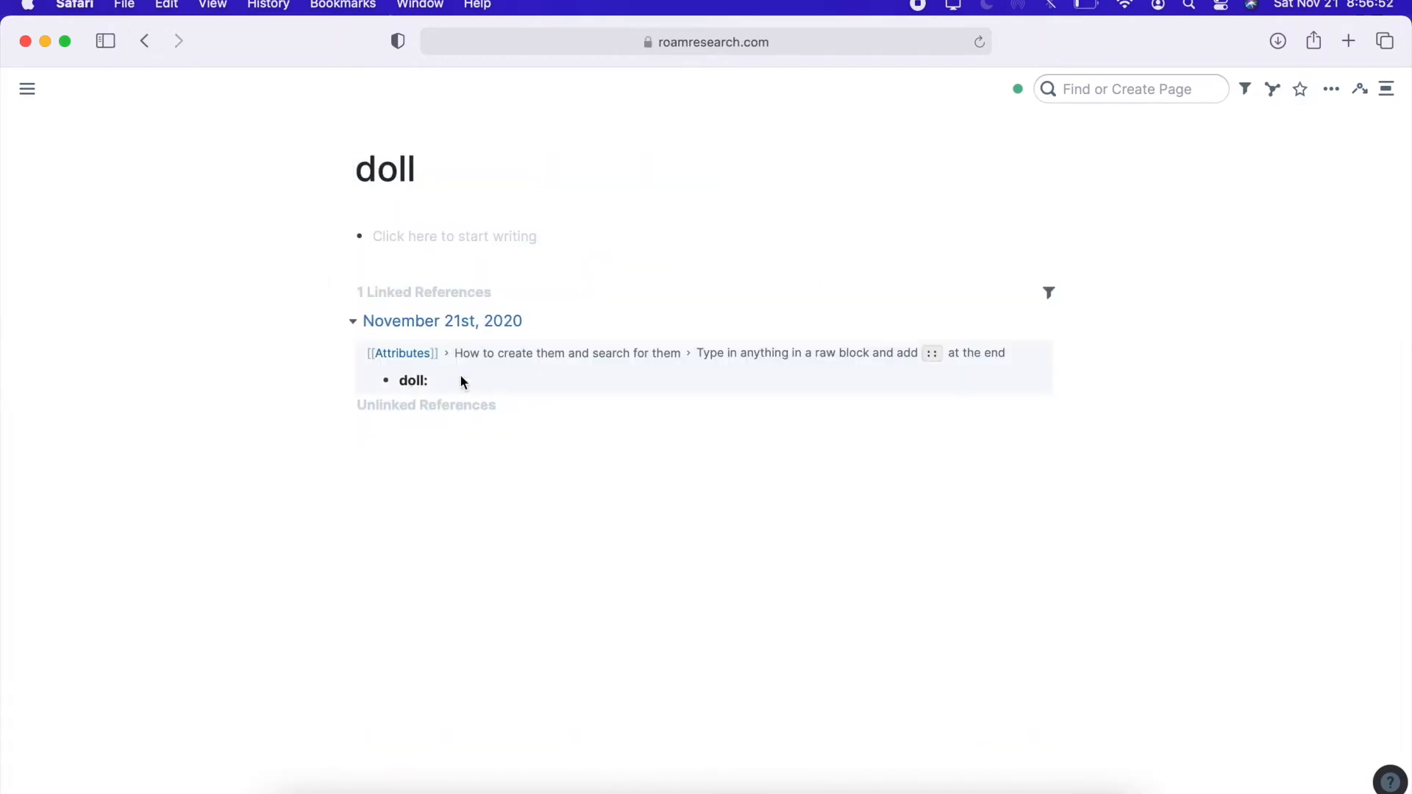
click(145, 41)
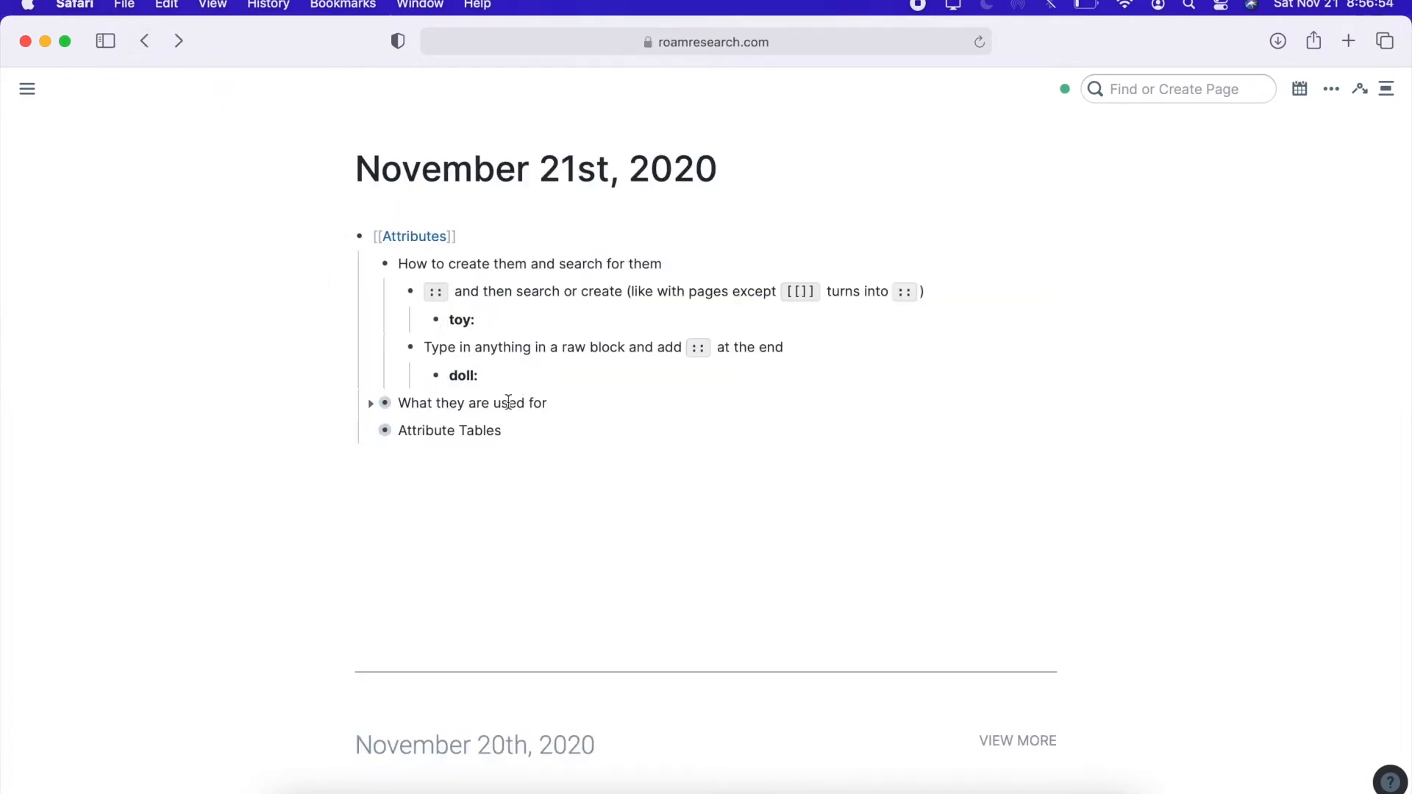
- Expand "What they are used for" and examine the recent person page's Contact info and Journal attributes before returning to the daily notes
click(371, 406)
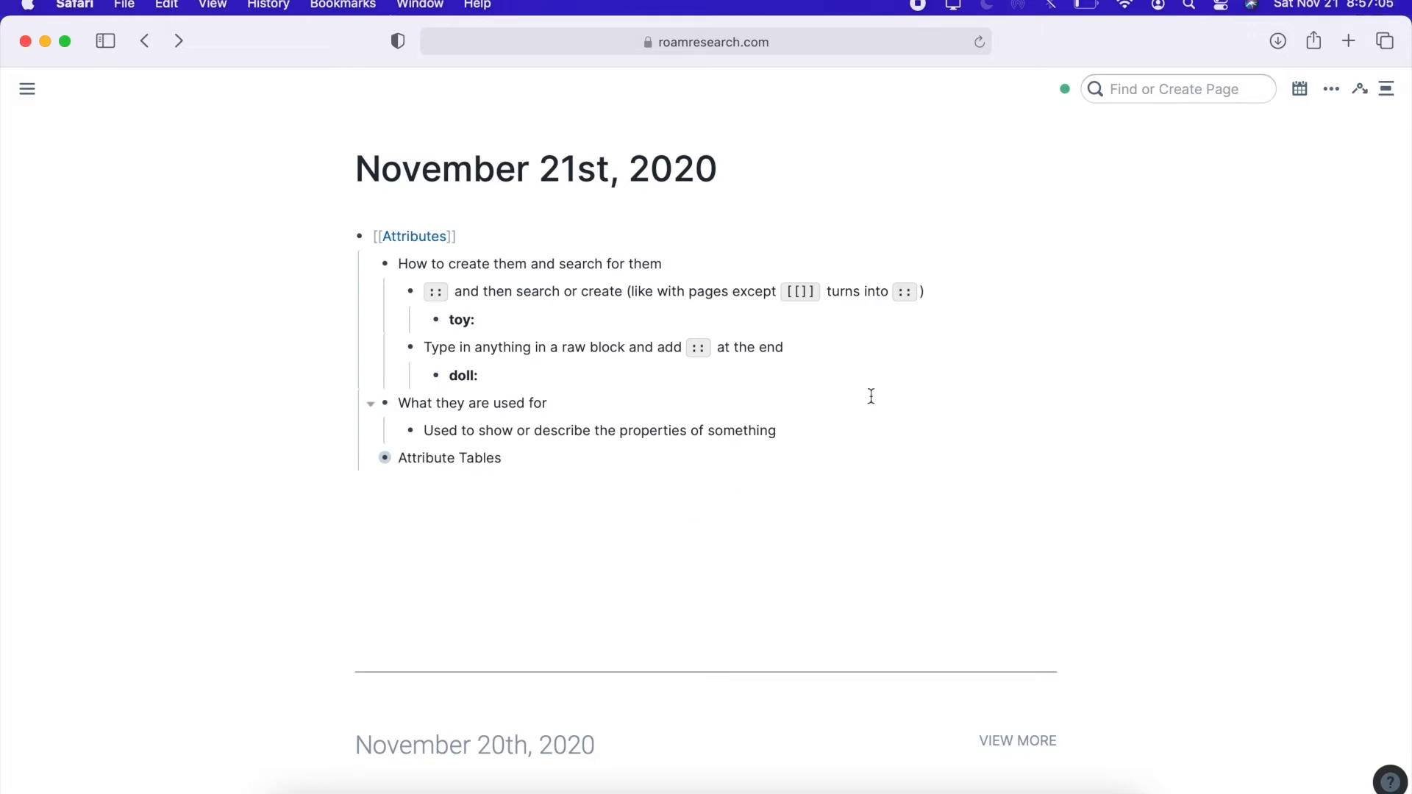
click(1134, 95)
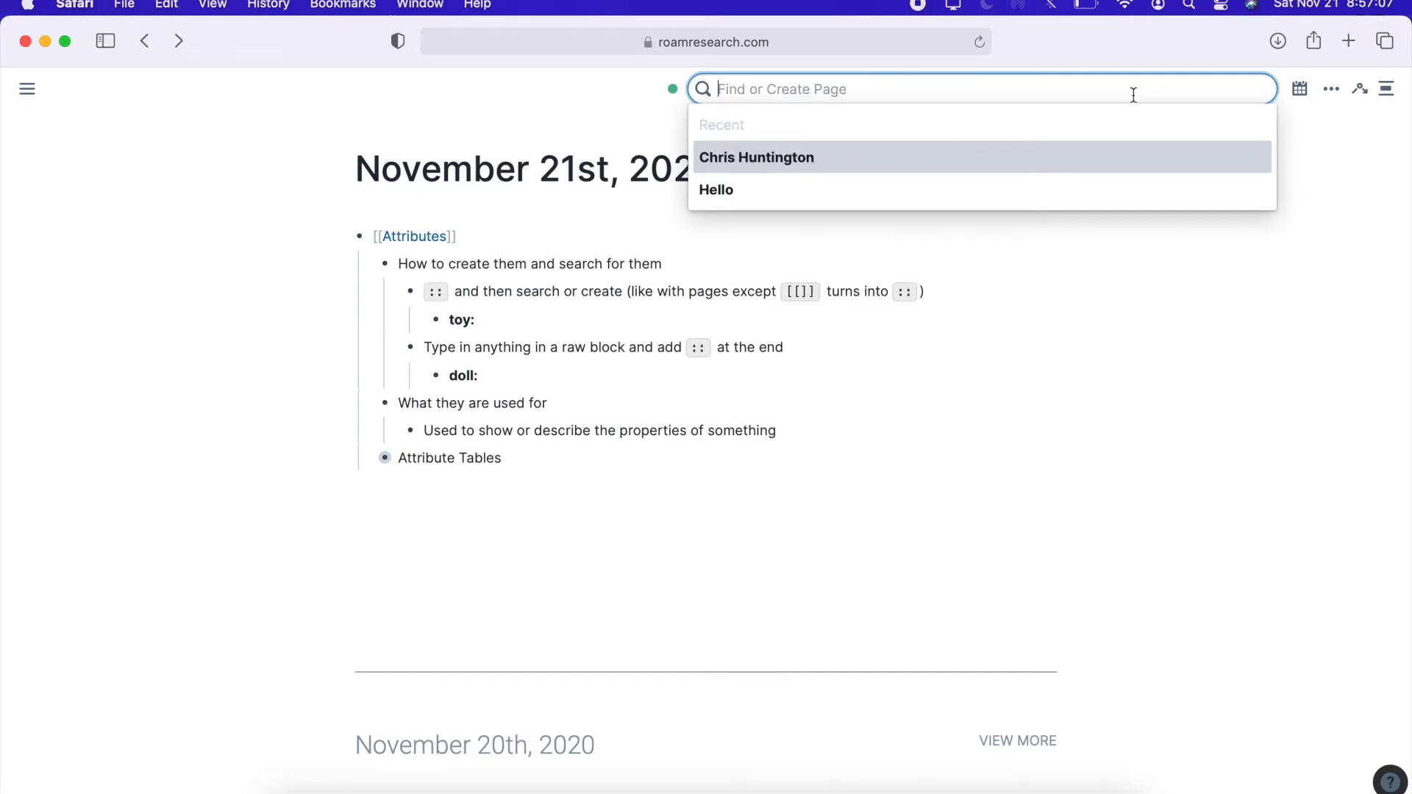
click(790, 172)
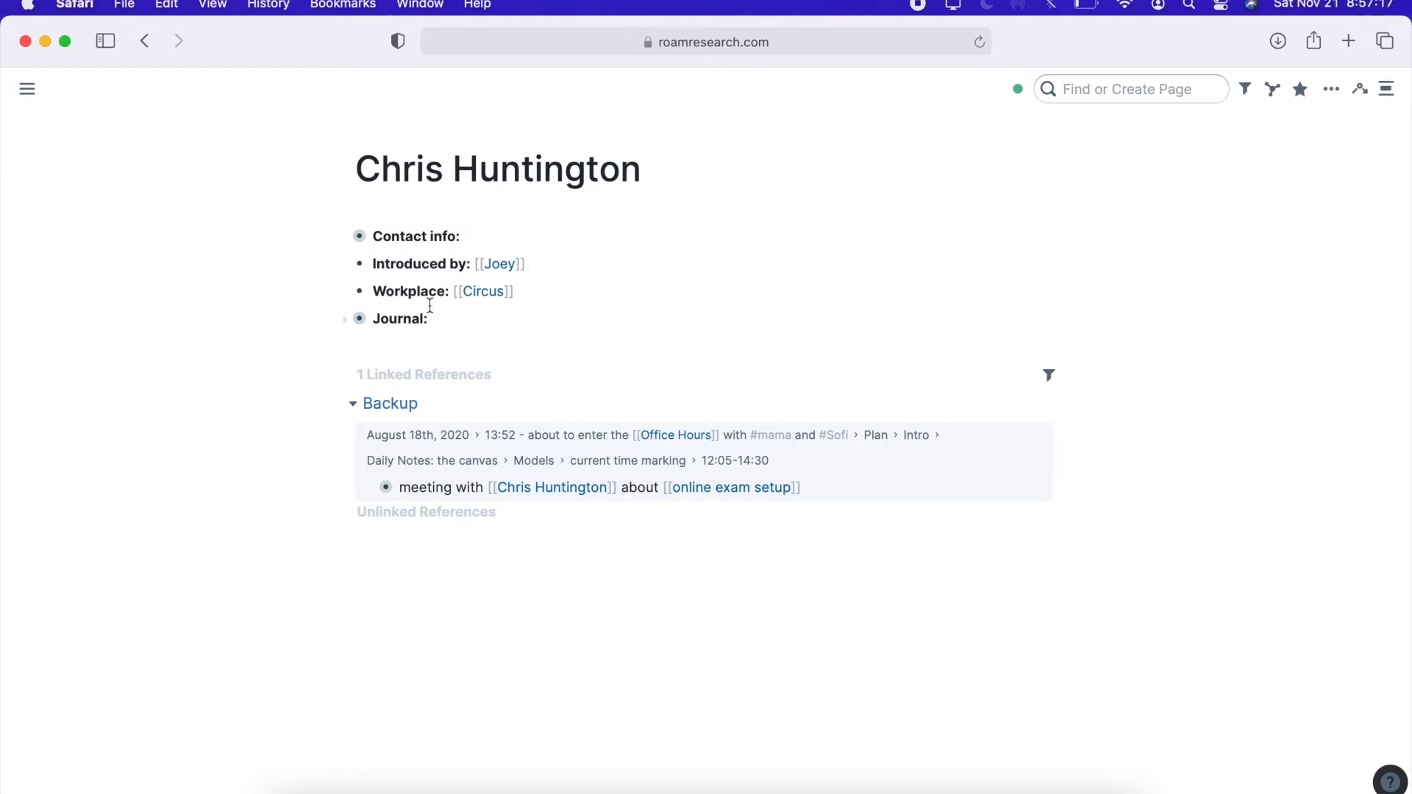
click(346, 236)
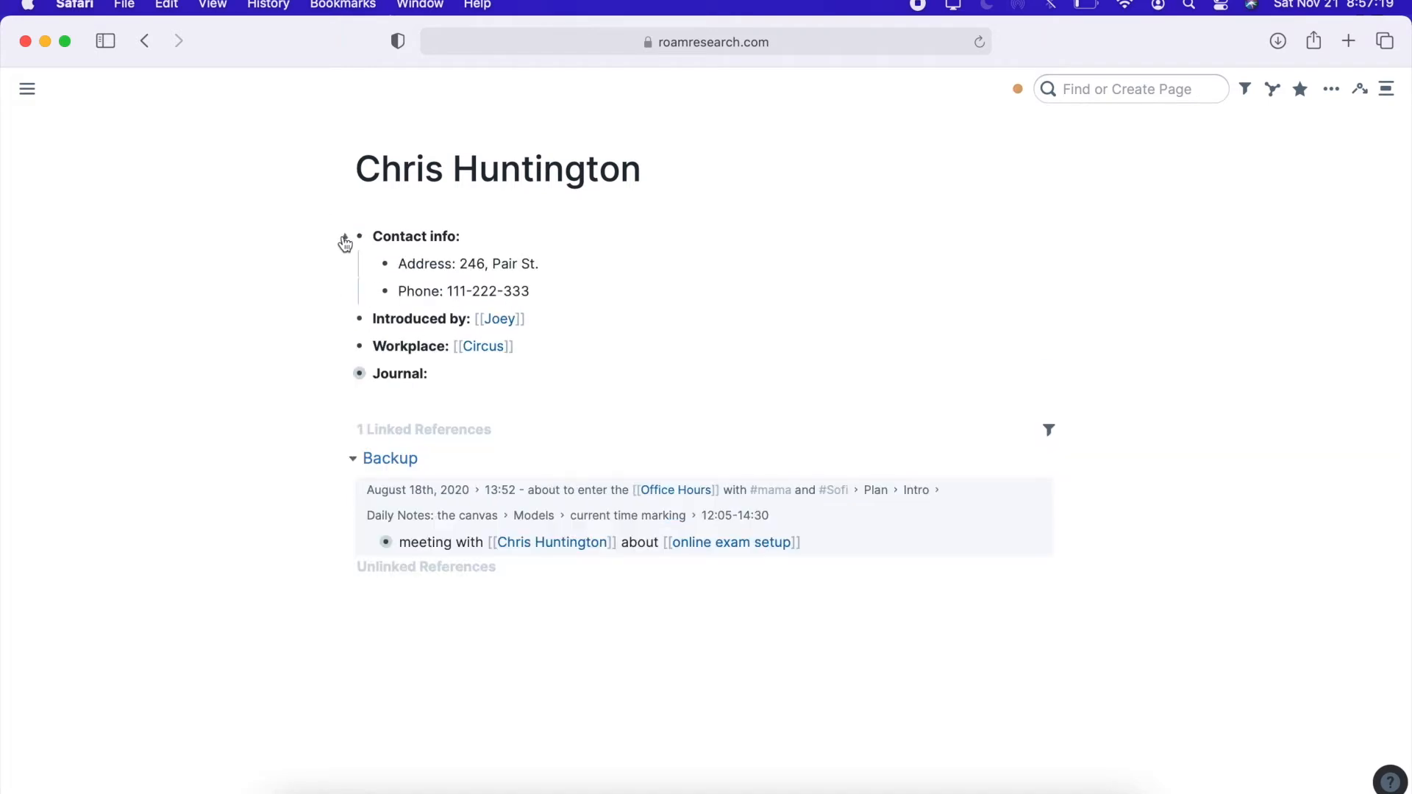
click(347, 375)
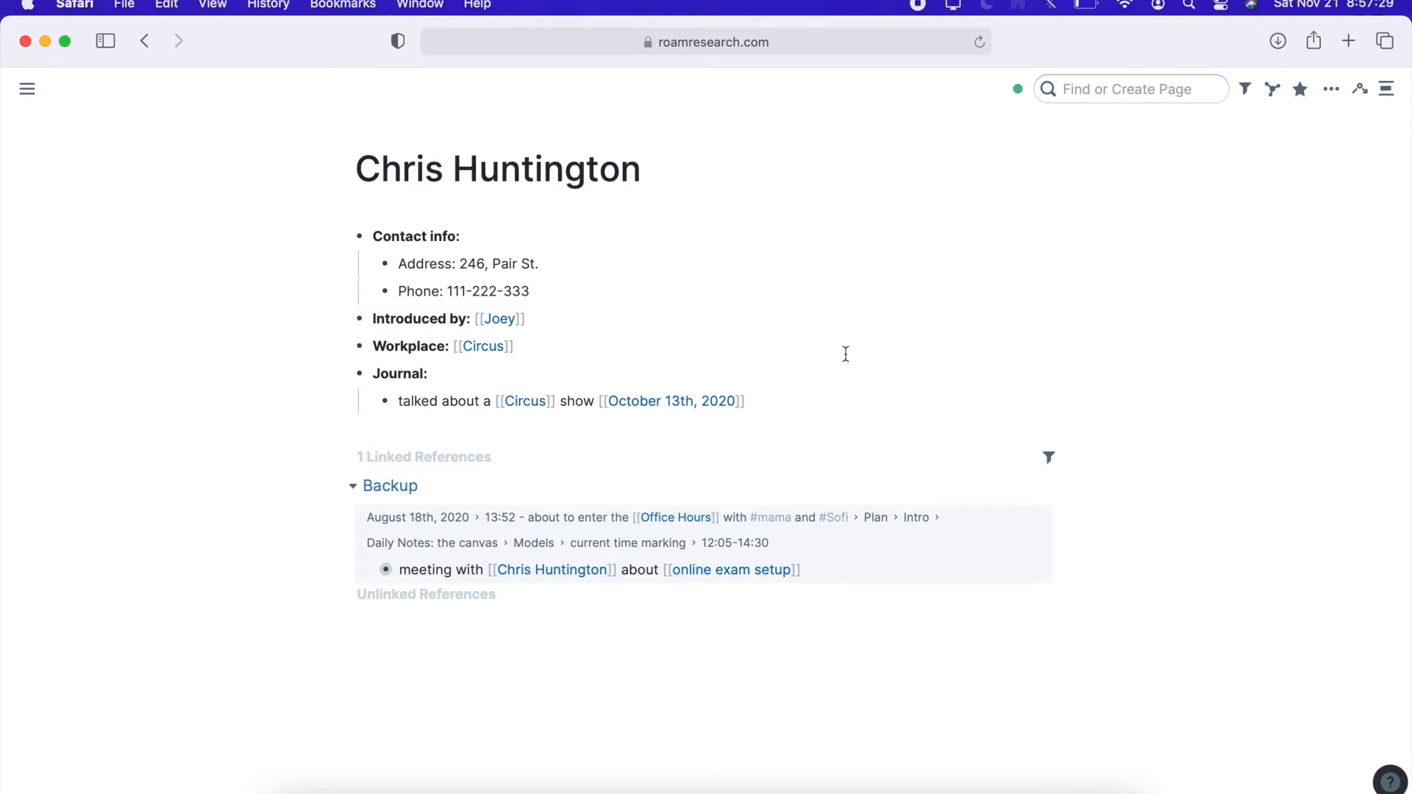
click(145, 41)
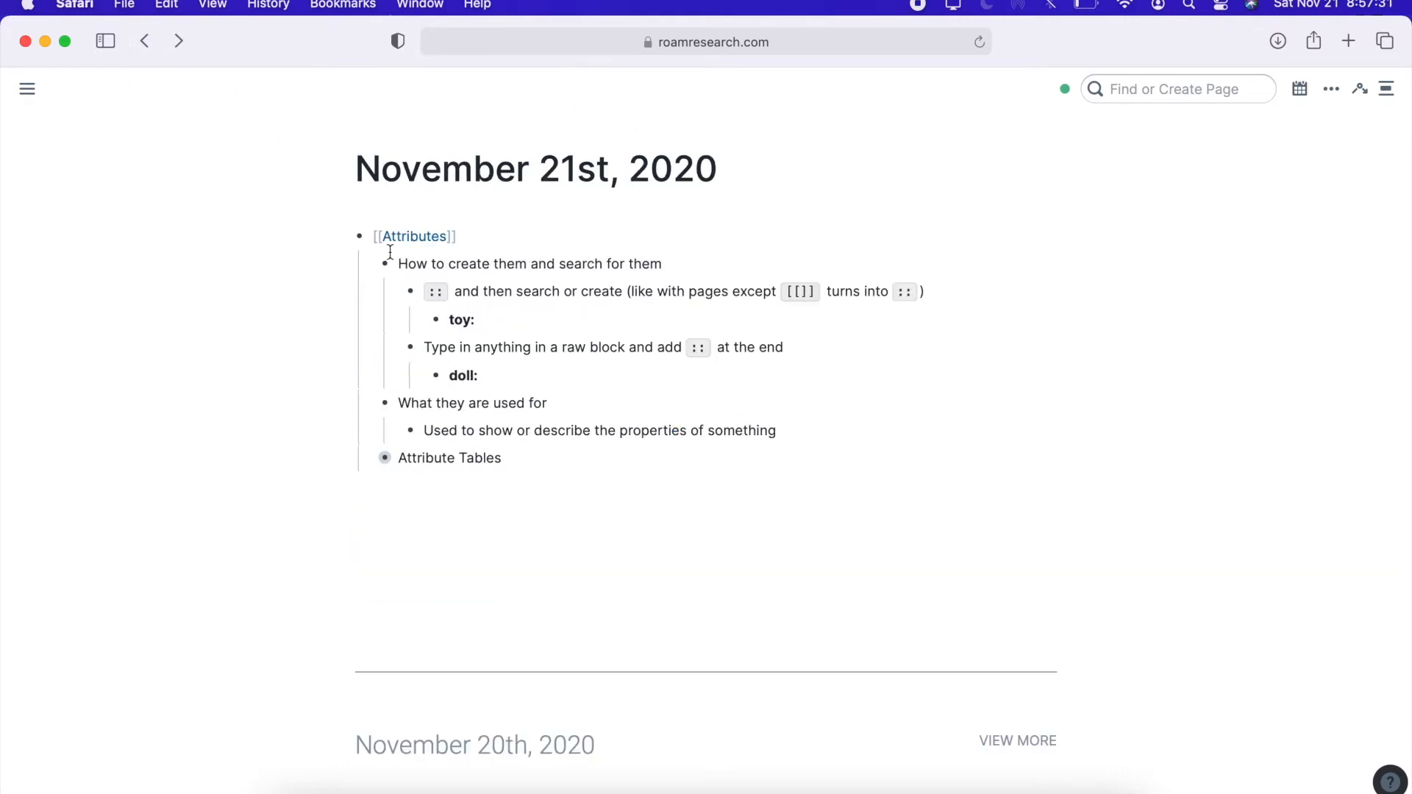
- Expand "Attribute Tables" and add an "Example" block below the attr-table syntax, with an empty nested block
click(370, 460)
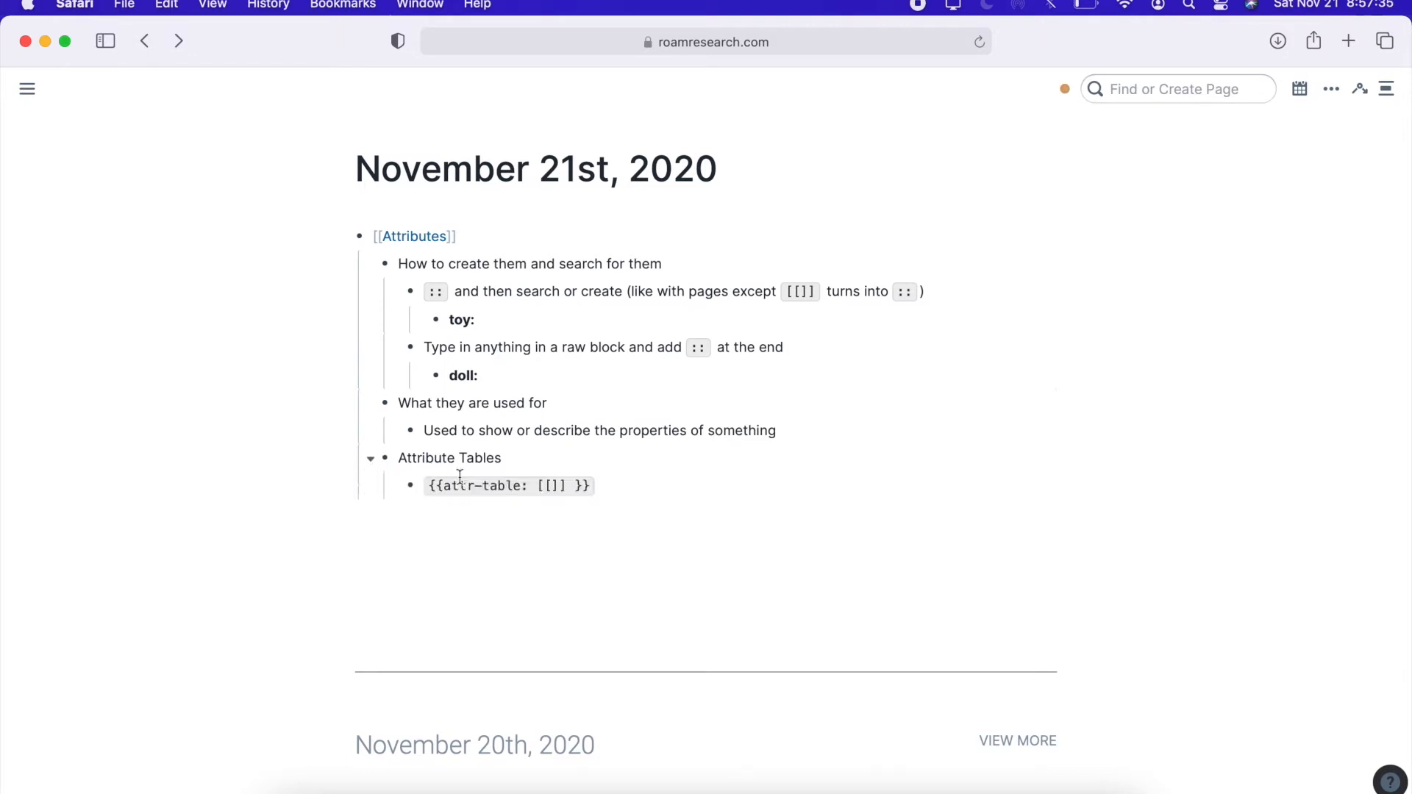
click(603, 487)
key(Return)
text(Example)
key(Return)
key(Tab)
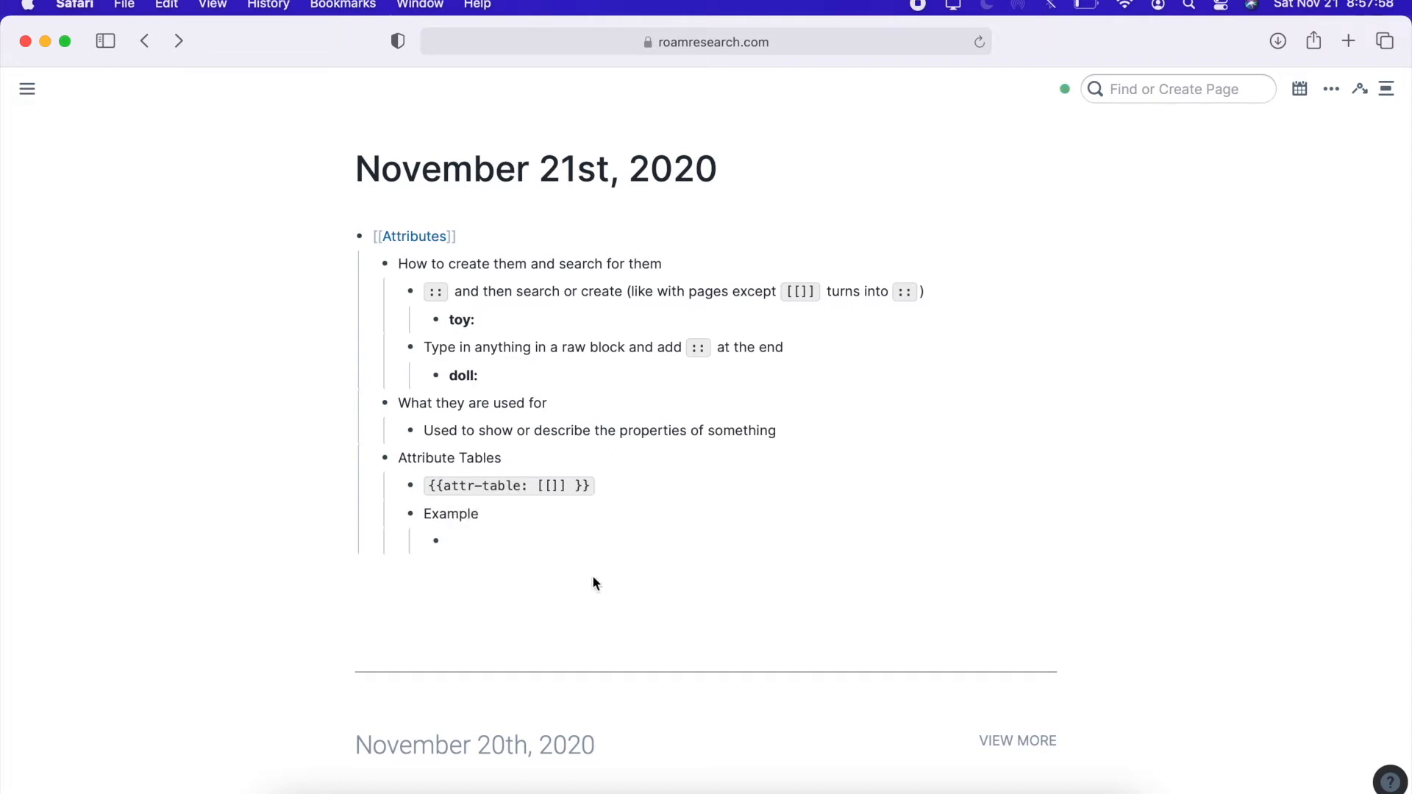
- Enter block "A" under Example and nest the attributes "ex-A::", "ex-B::" and "ex-C::" beneath it
text(A)
key(Return)
key(Tab)
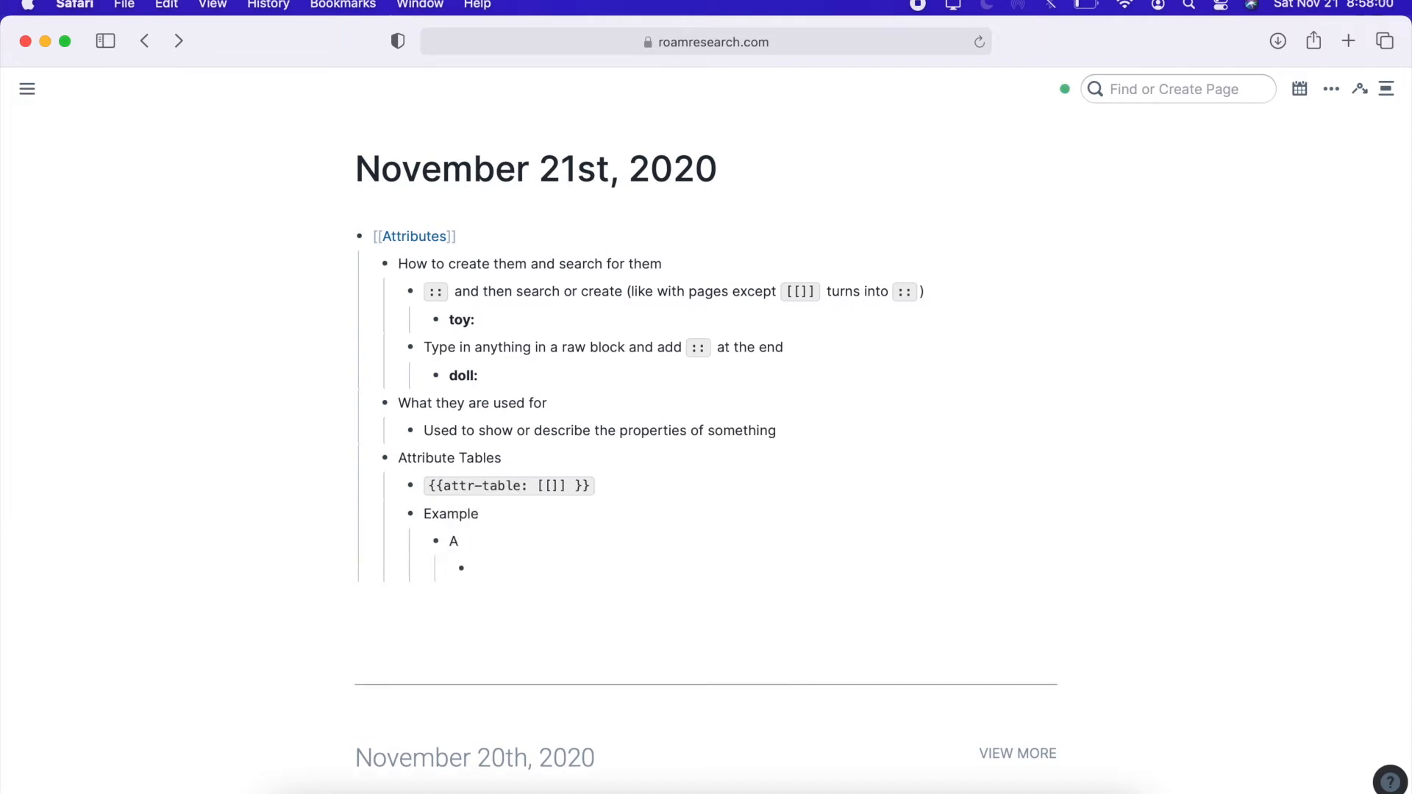
text(ex-A::)
key(Return)
text(ex)
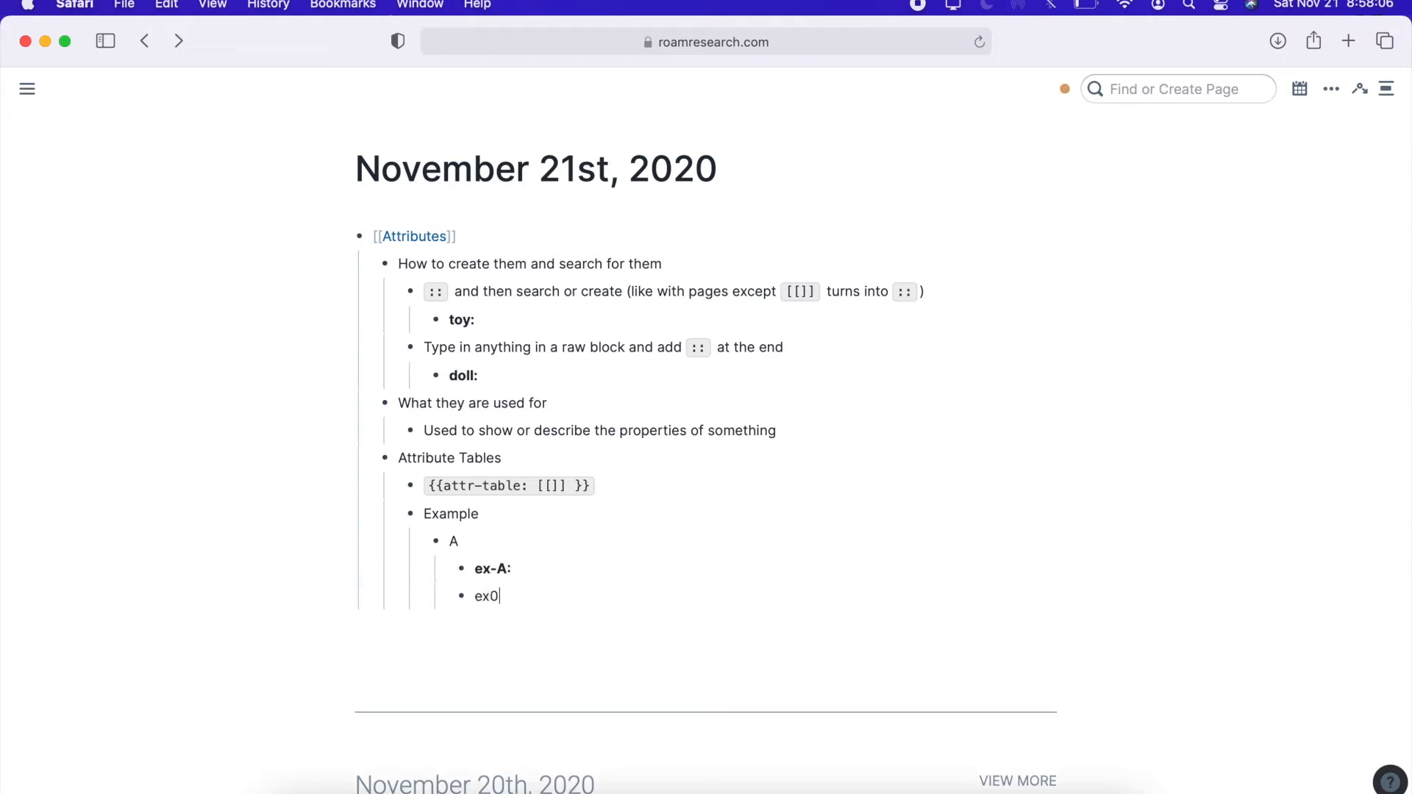
text(-B::)
key(Return)
text(ex-C)
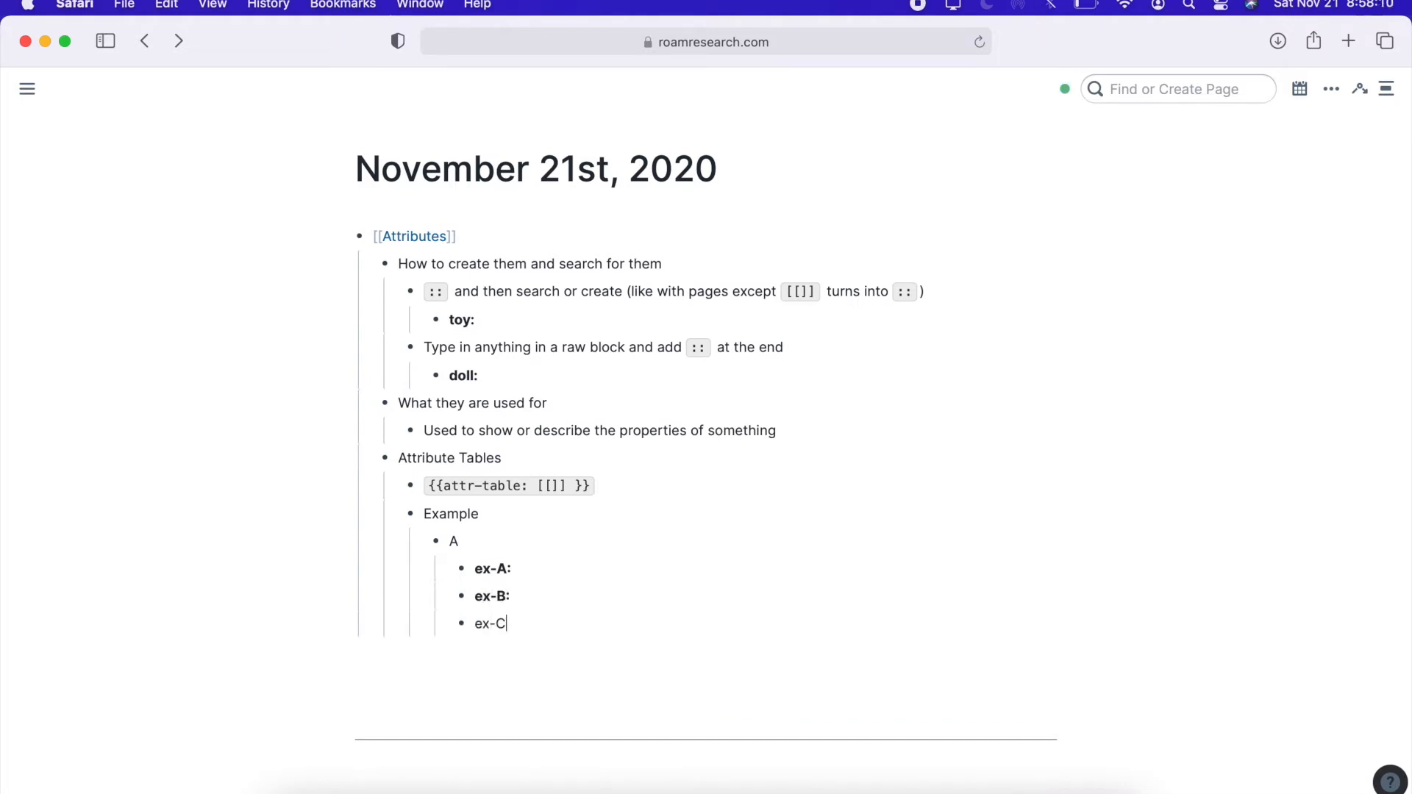
text(::)
key(Return)
- Add a "Table" block under Example at the same level as A, with an empty nested block
key(shift+Tab)
key(shift+Tab)
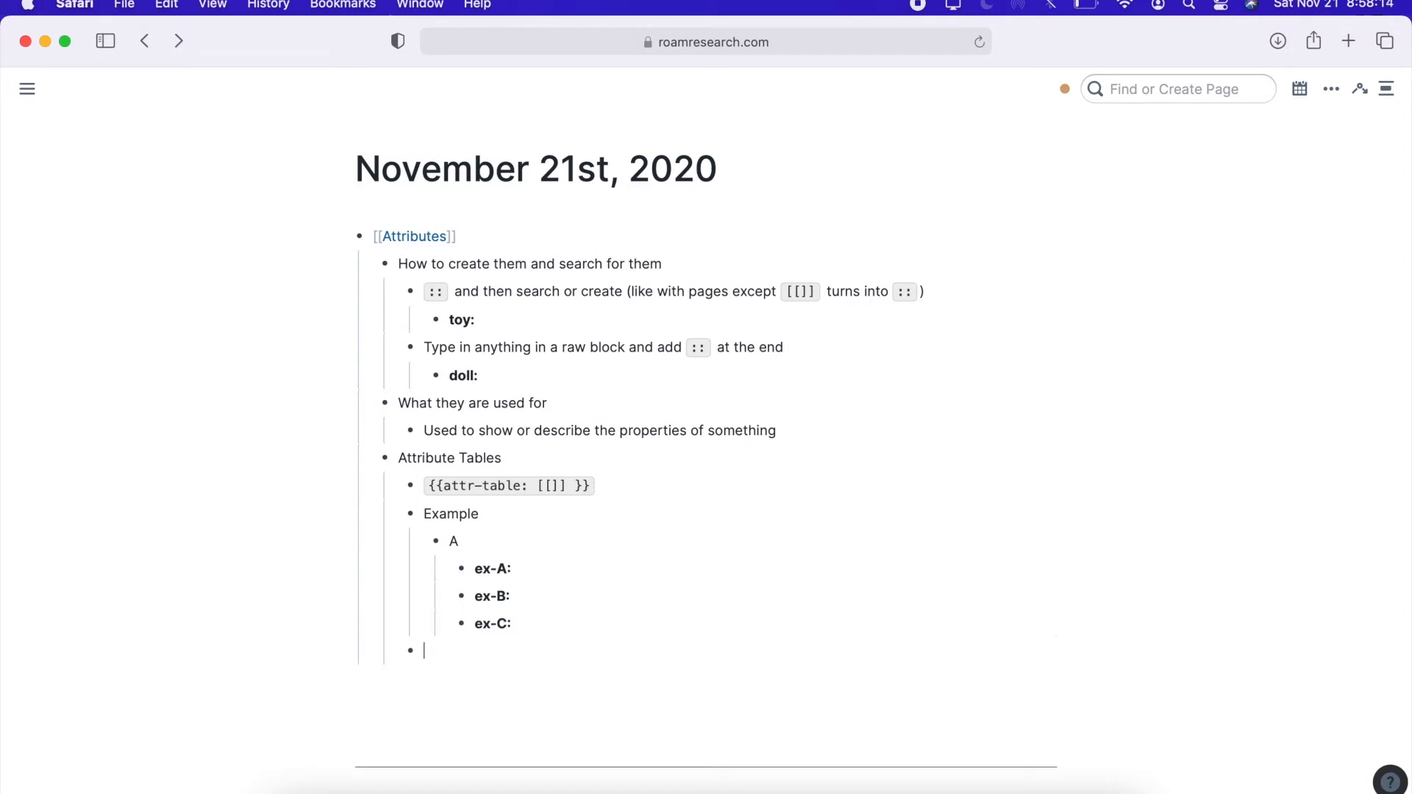
text(Table)
key(Return)
key(Tab)
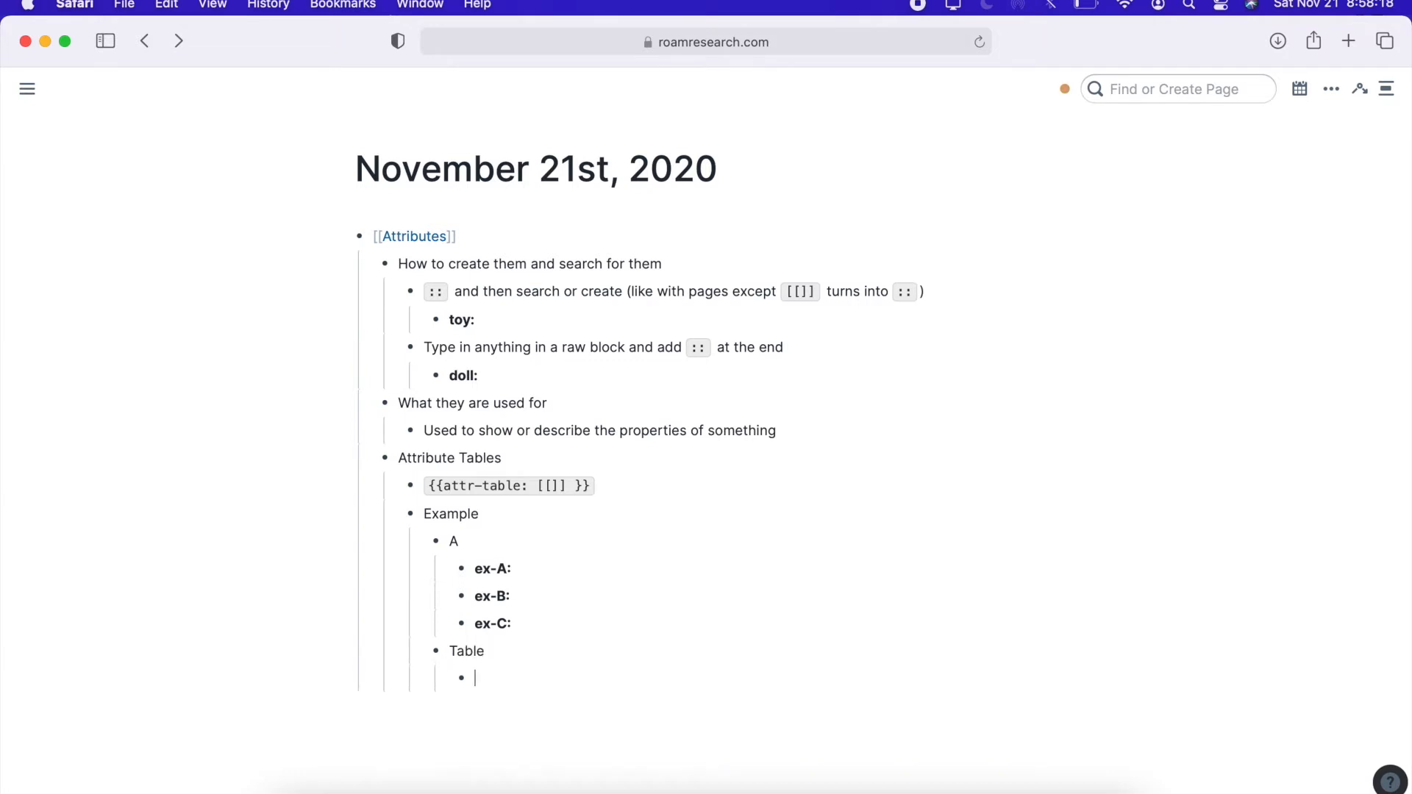
- Create an attribute table for ex-A under Table with "{{attr-table: [[ex-A]]}}"
text({{)
text(attr-tabl)
text(e: [)
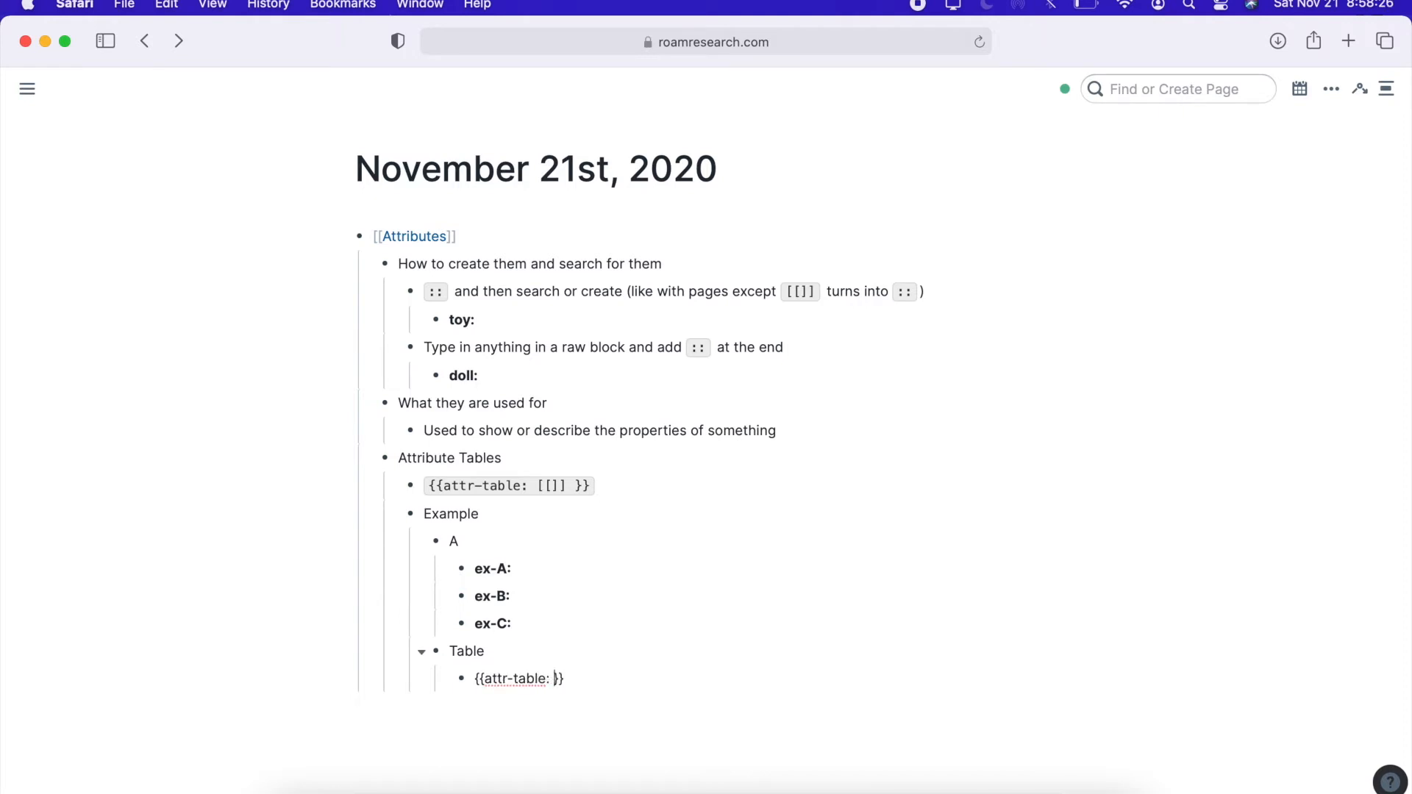
text([)
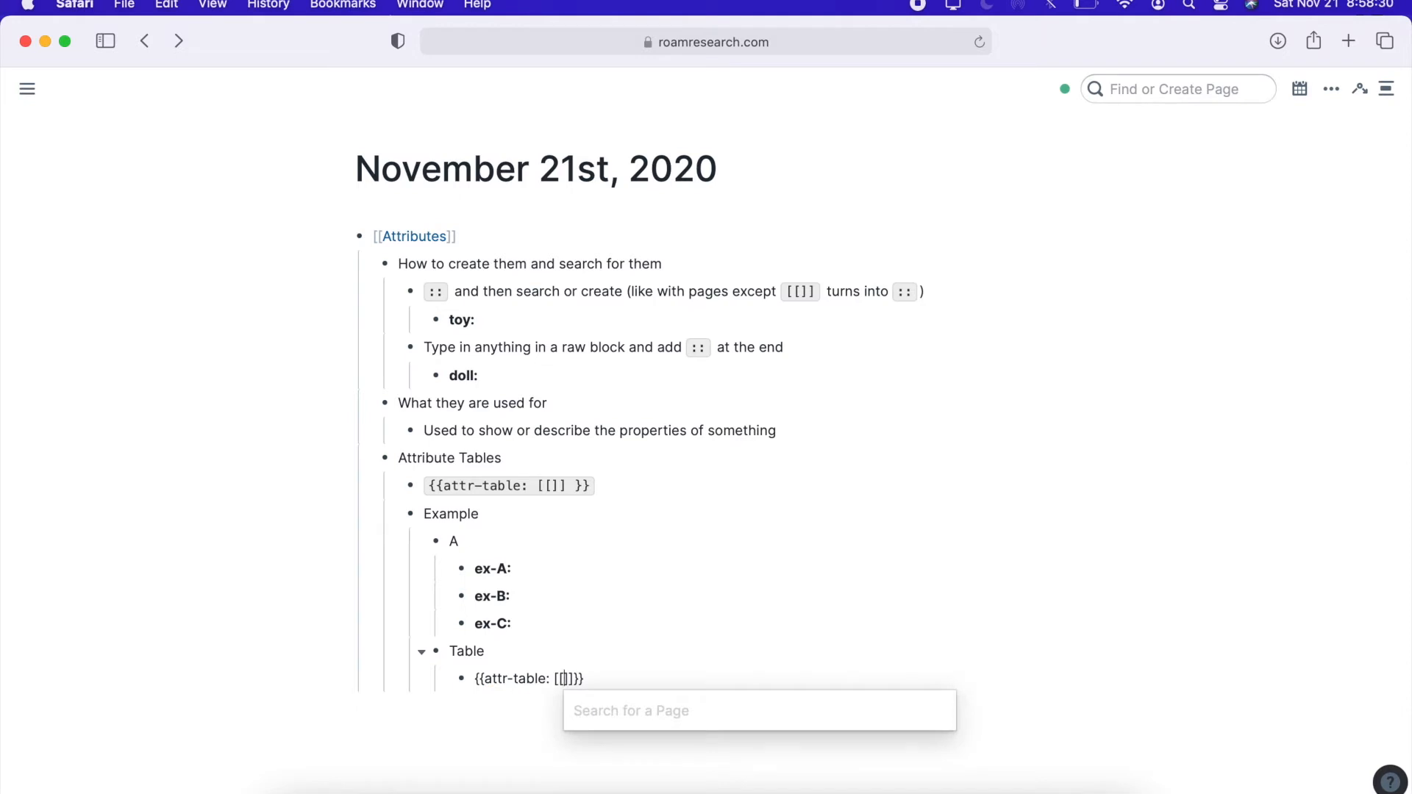
text(ex-A)
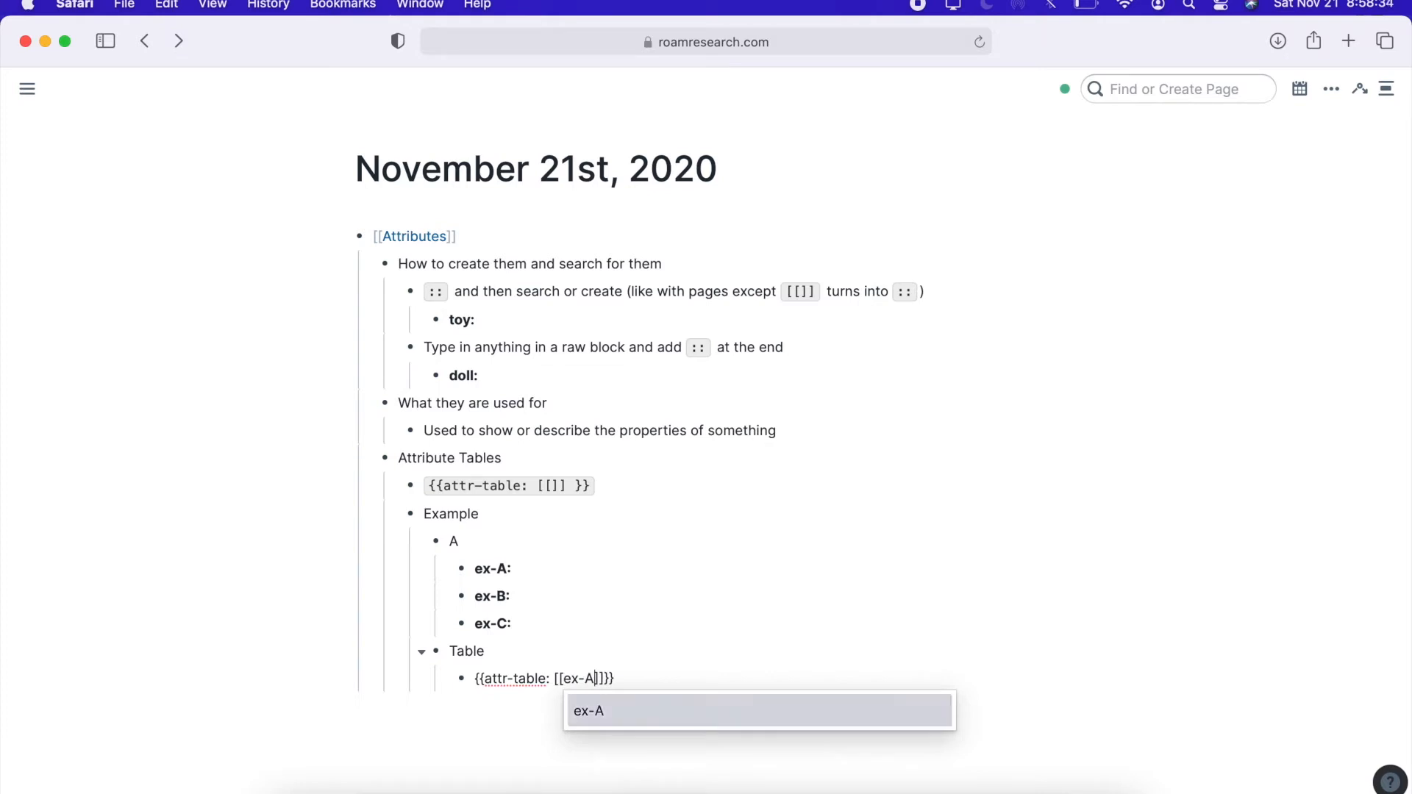
key(Return)
click(822, 733)
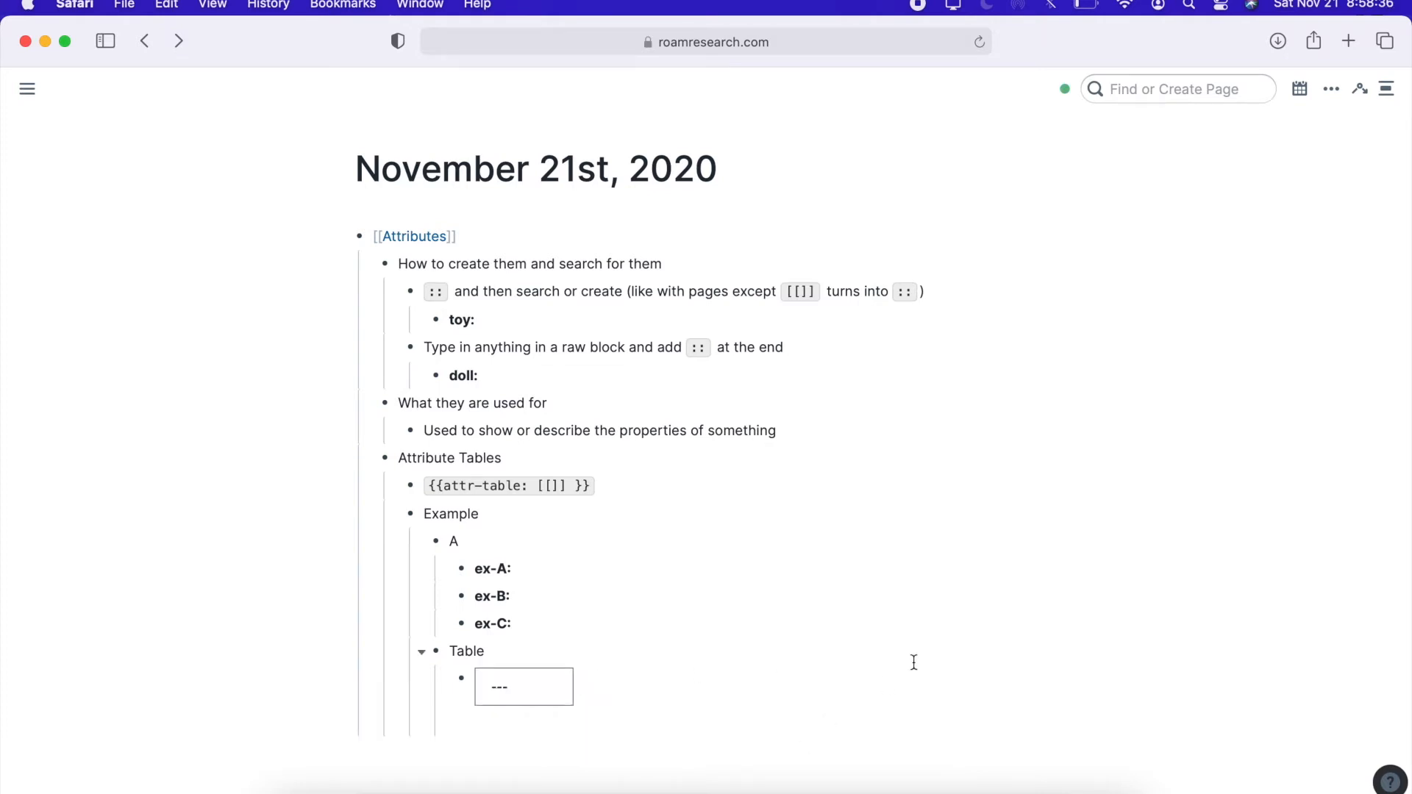
- Give the attributes under A the values "hey" for ex-A, "hi" for ex-B and "howdy" for ex-C
scroll(914, 663, down, 1)
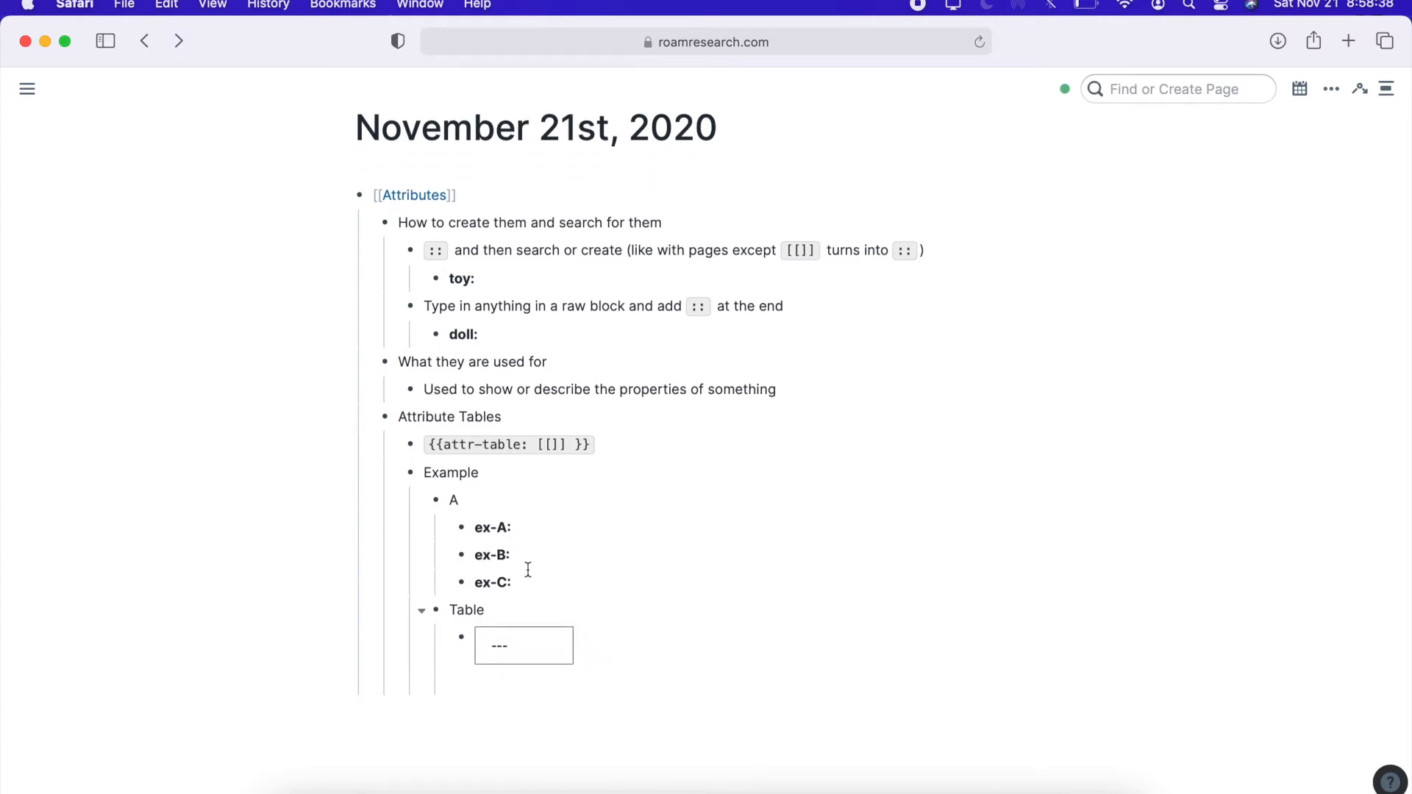
click(536, 523)
text(hey)
click(538, 556)
text(hi)
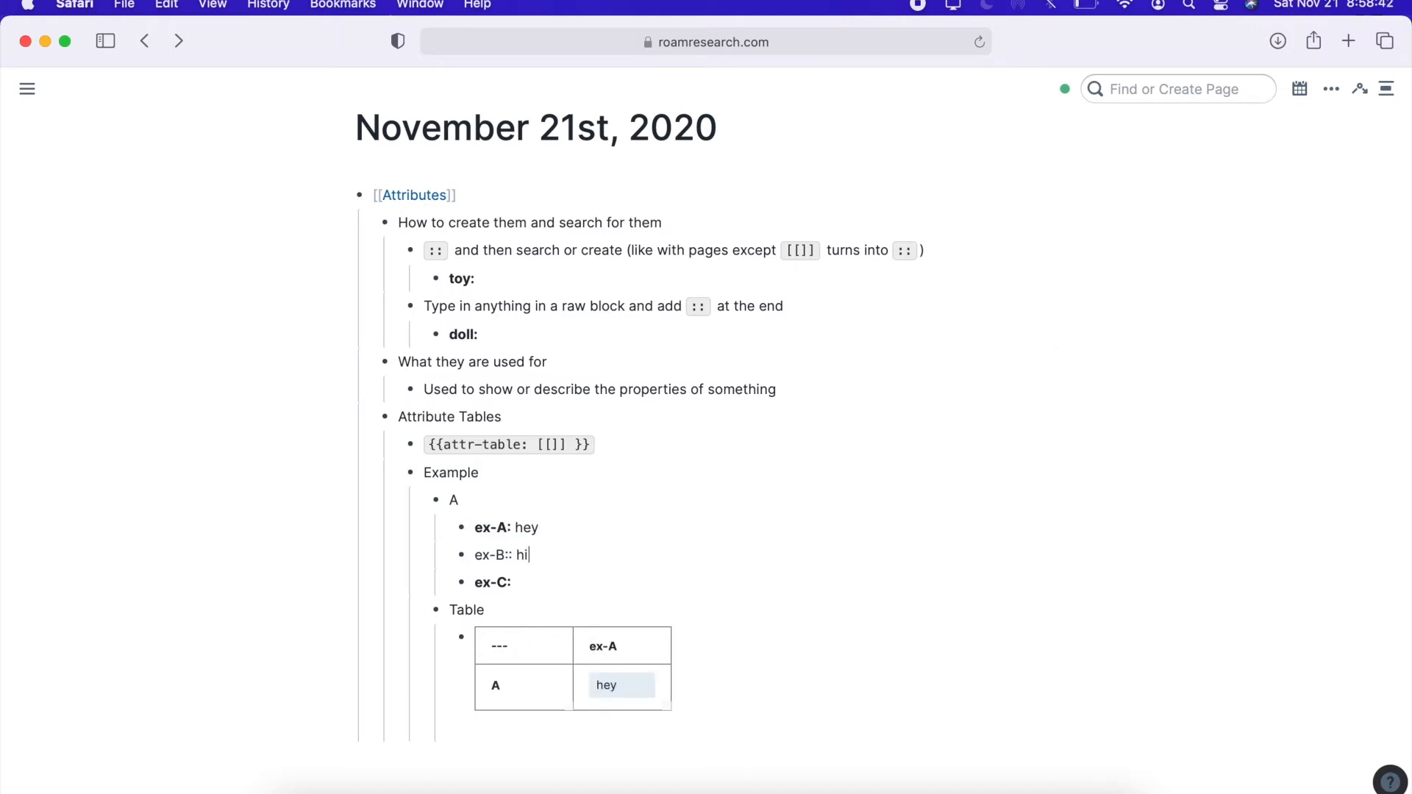
click(536, 581)
text(how)
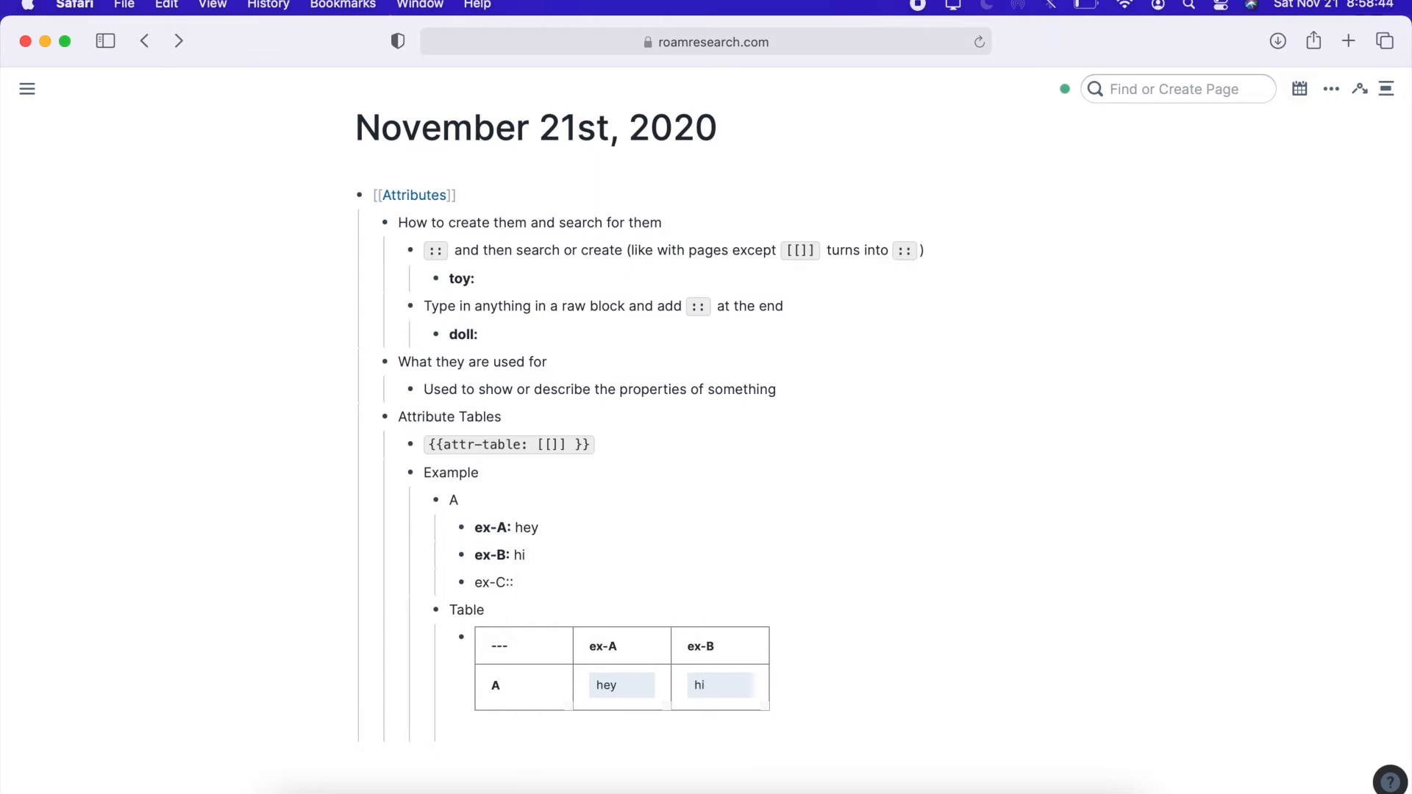
text(dy)
click(1021, 554)
- Outdent the ex-A, ex-B and ex-C blocks together to the same level as A
scroll(854, 609, down, 2)
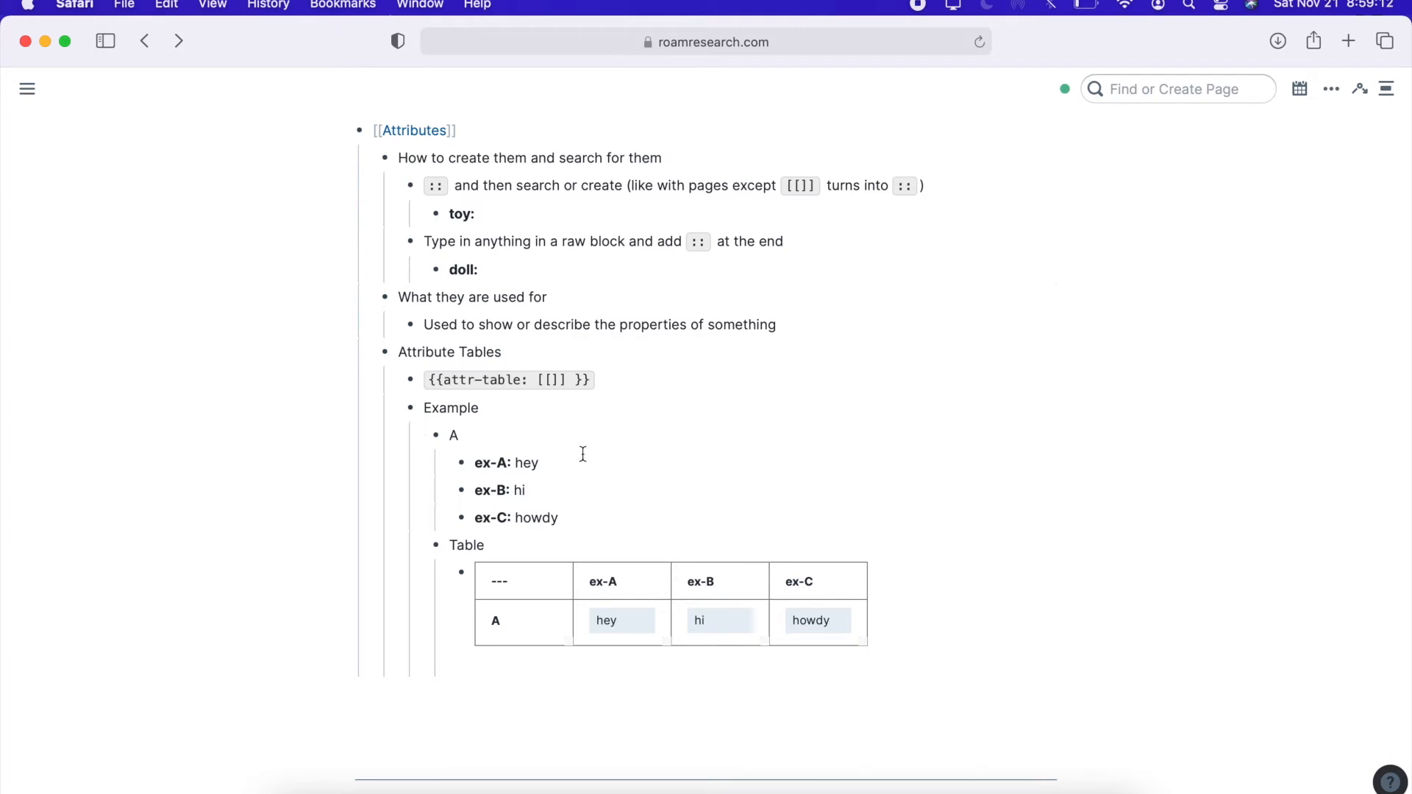
double_click(487, 430)
drag(581, 463, 582, 522)
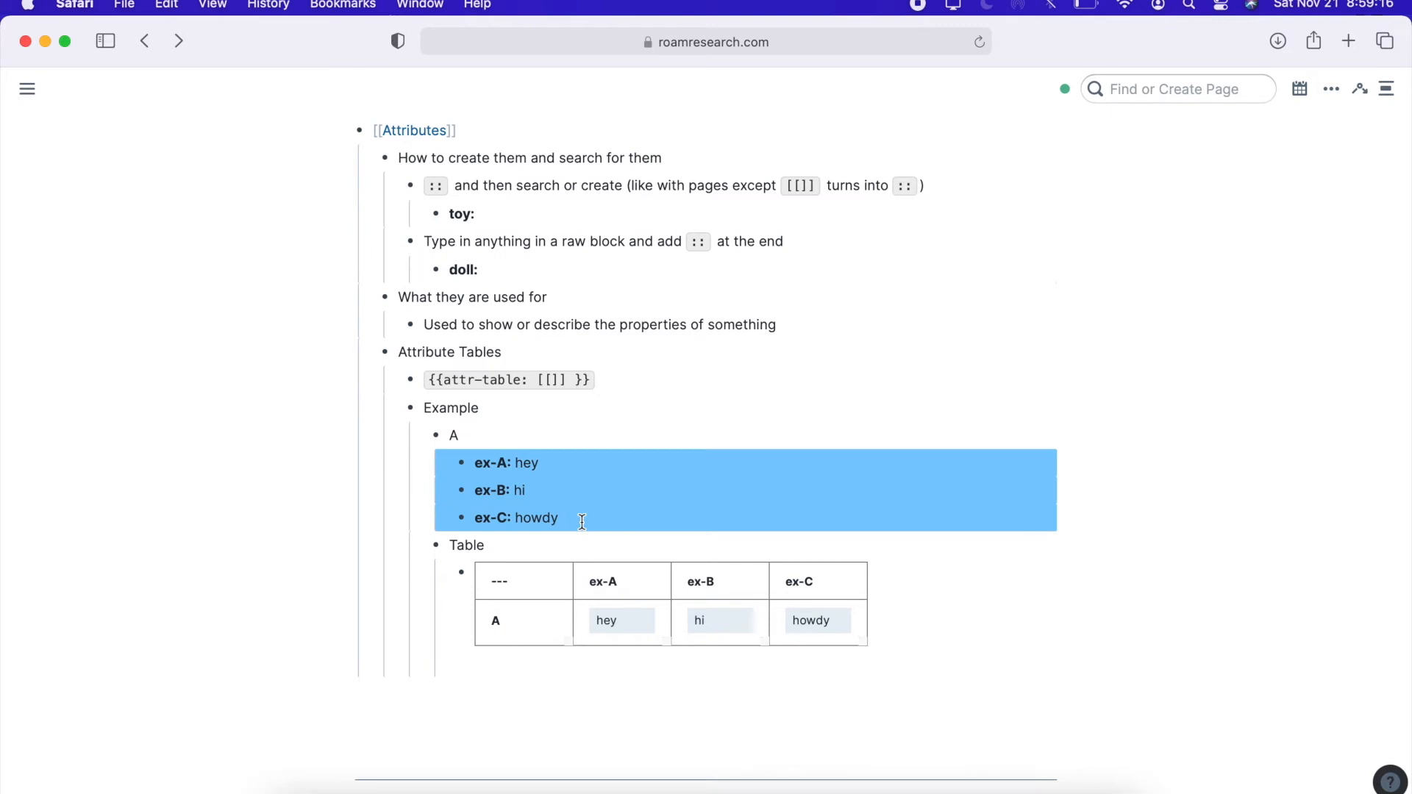
key(shift+Tab)
click(1096, 646)
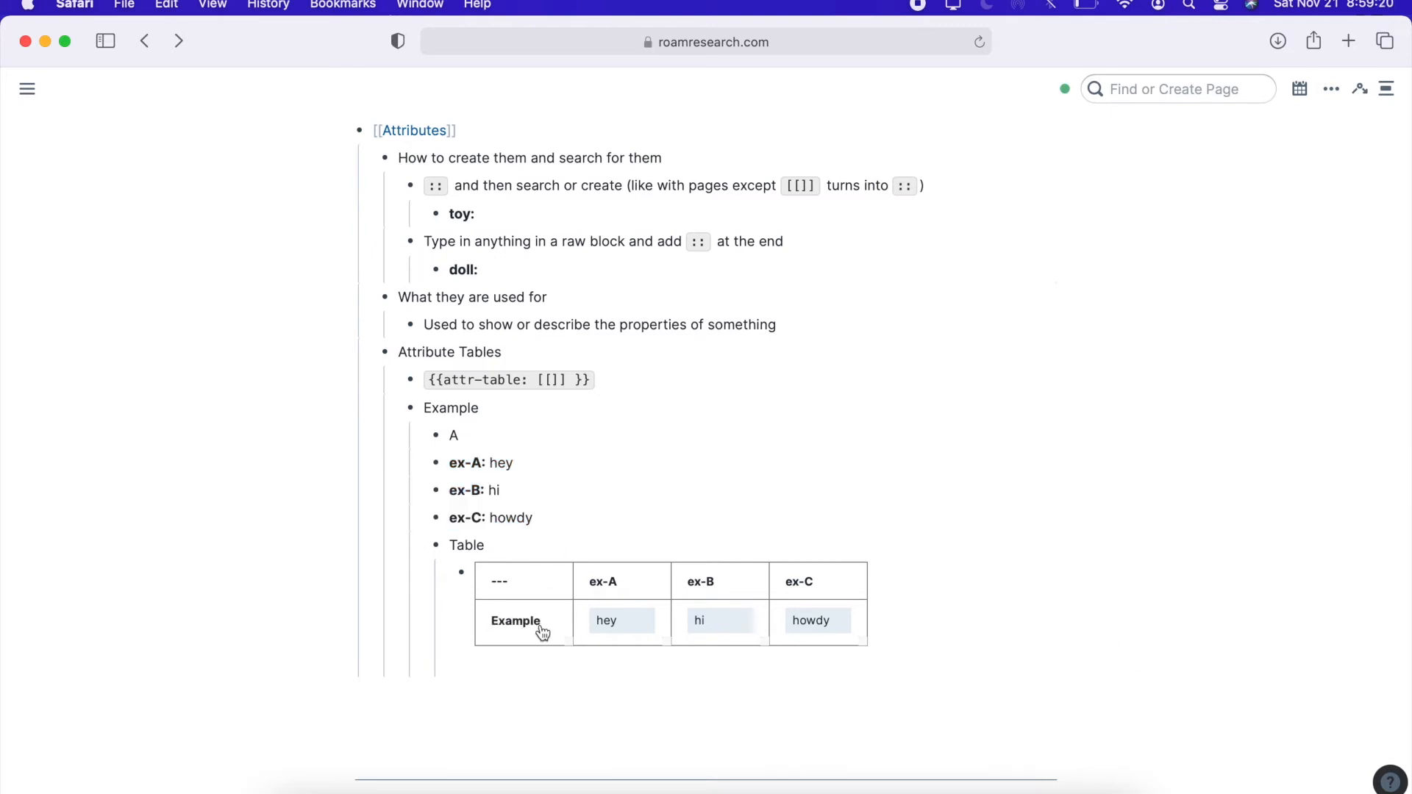
- Indent the ex-A, ex-B and ex-C blocks back under A
drag(485, 454, 499, 510)
click(986, 432)
scroll(520, 459, up, 1)
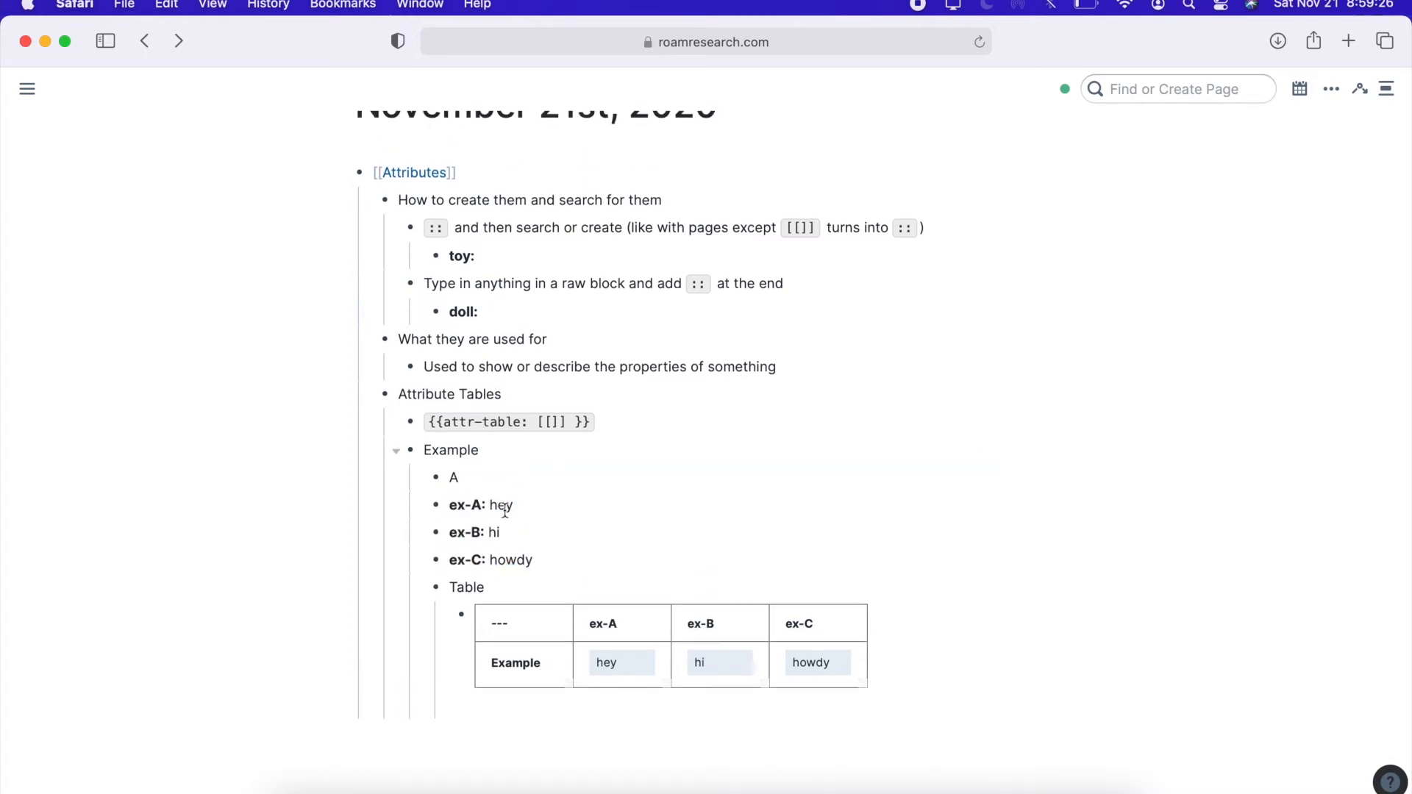
scroll(480, 234, up, 2)
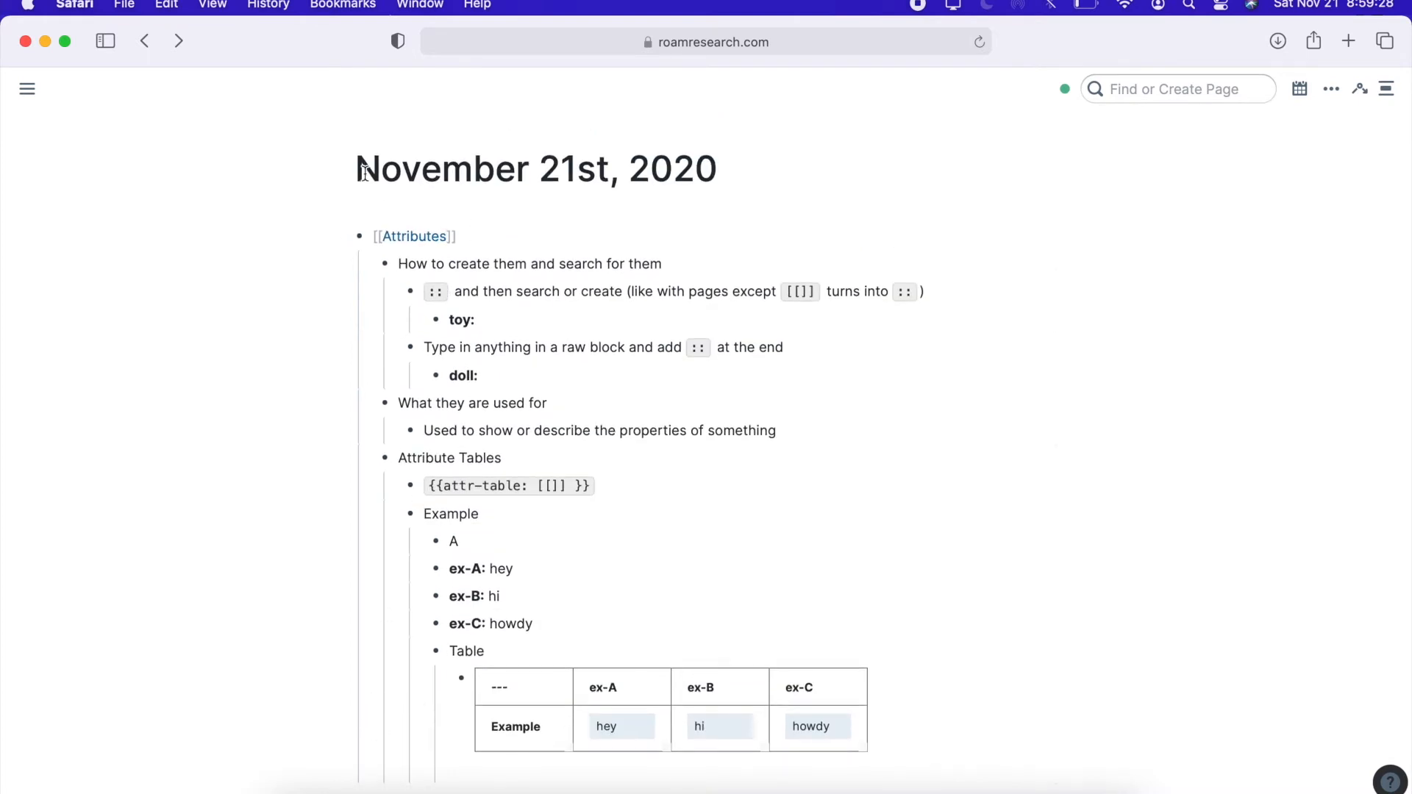
scroll(637, 517, down, 1)
drag(542, 527, 542, 593)
key(Tab)
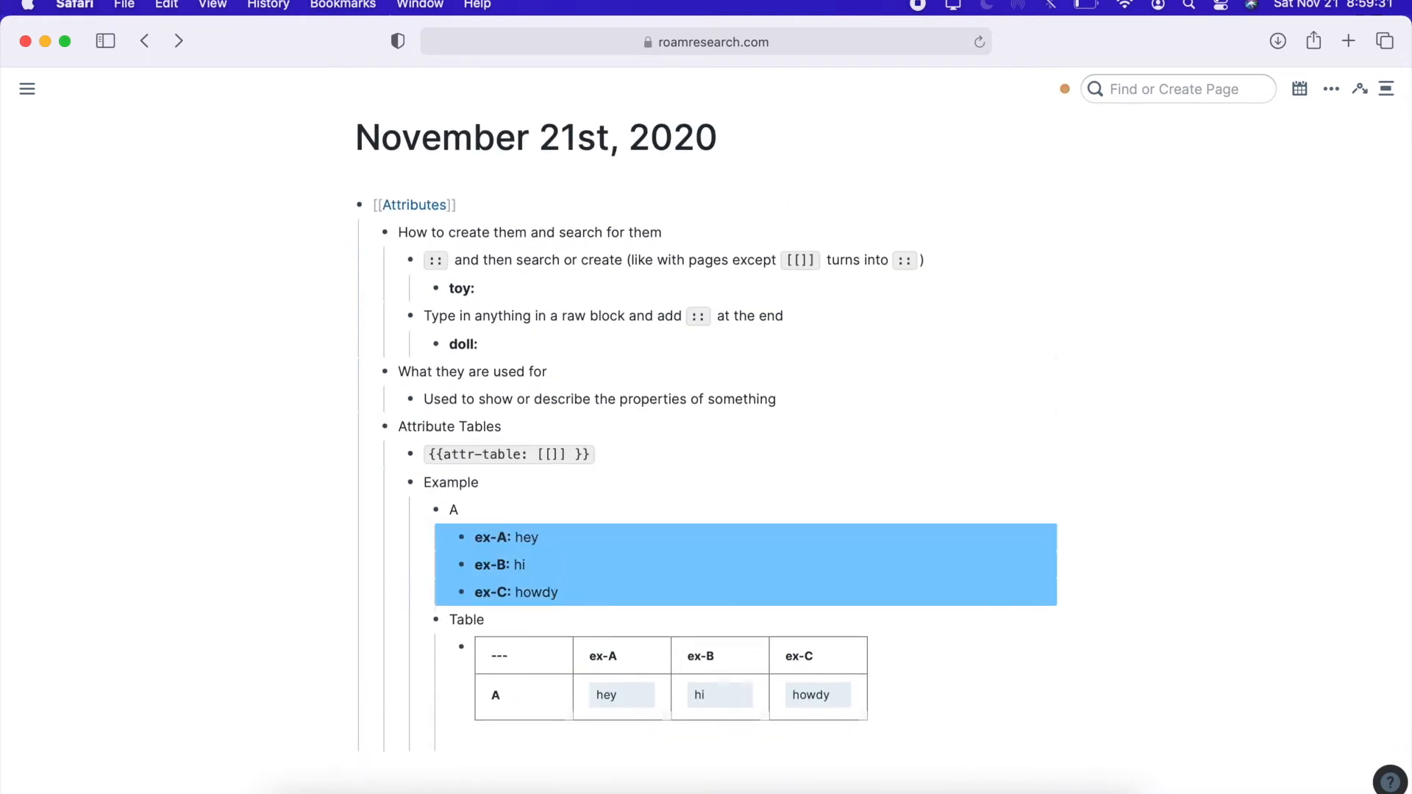
click(1074, 754)
- Add a block "B" between A's attributes and Table, and nest an "ex-A::" attribute under it
click(618, 592)
key(Return)
key(shift+Tab)
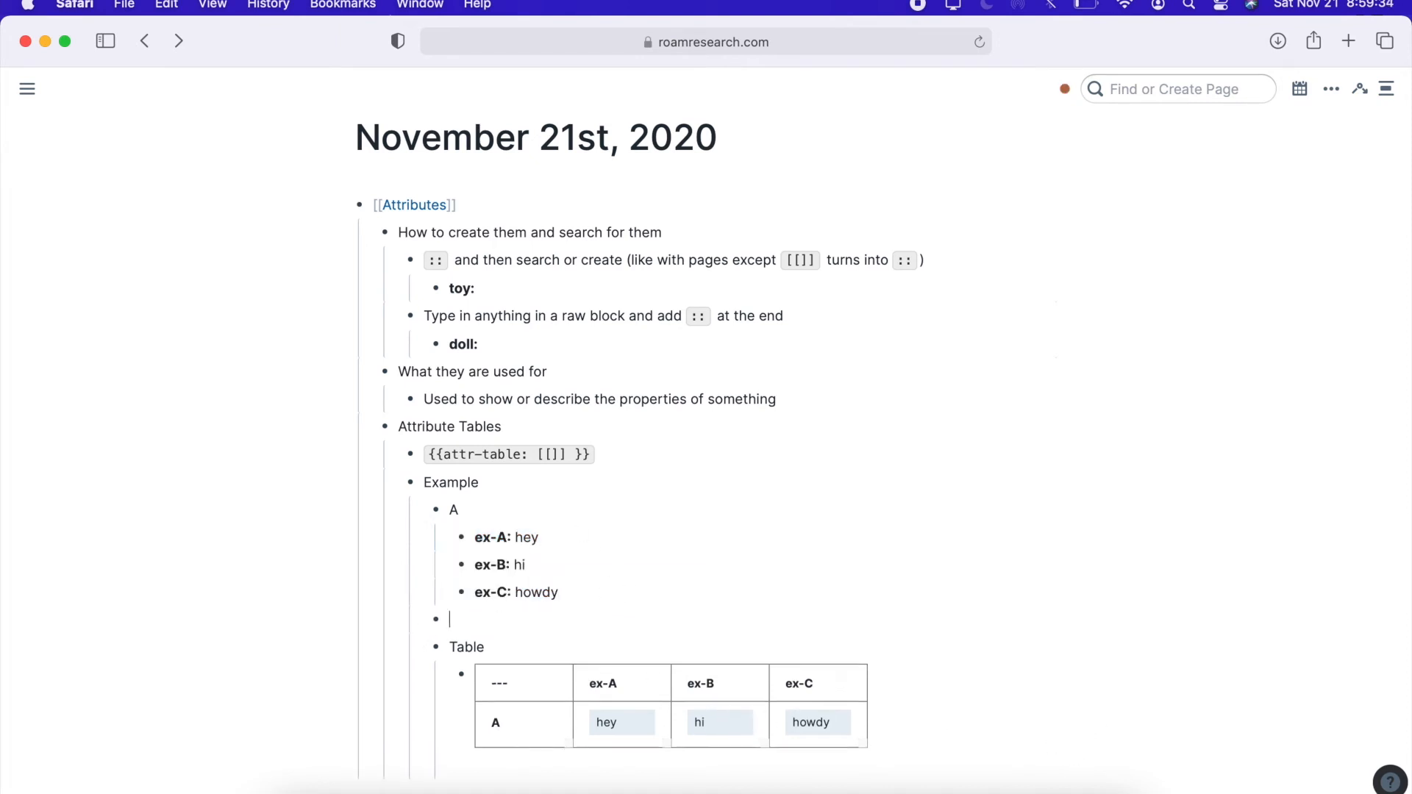
text(B)
key(Return)
key(Tab)
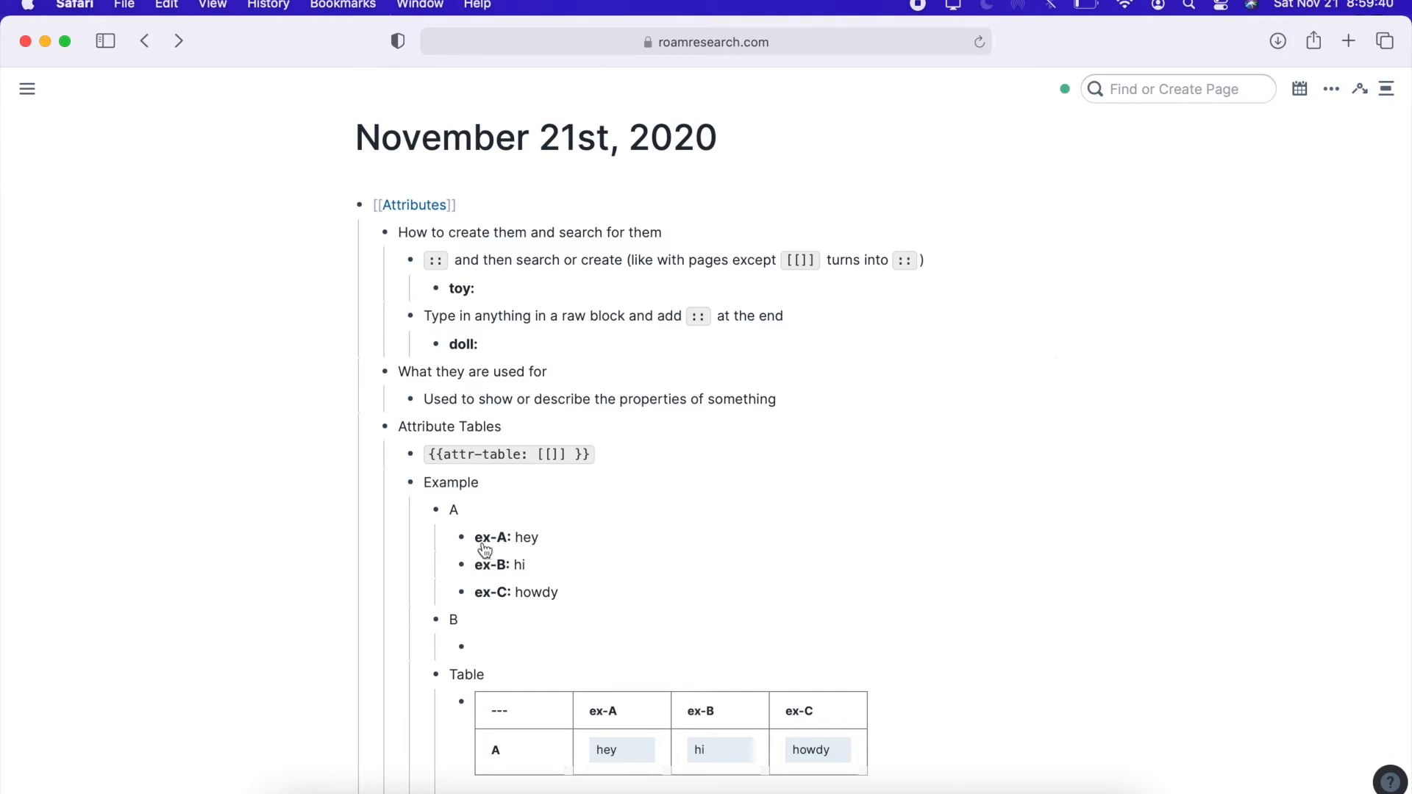
text(ex-A:)
click(1070, 586)
- Open the attribute table's block to examine the [[ex-A]] reference in its source, and compare it with the ex-A attributes under A and B
scroll(556, 660, down, 2)
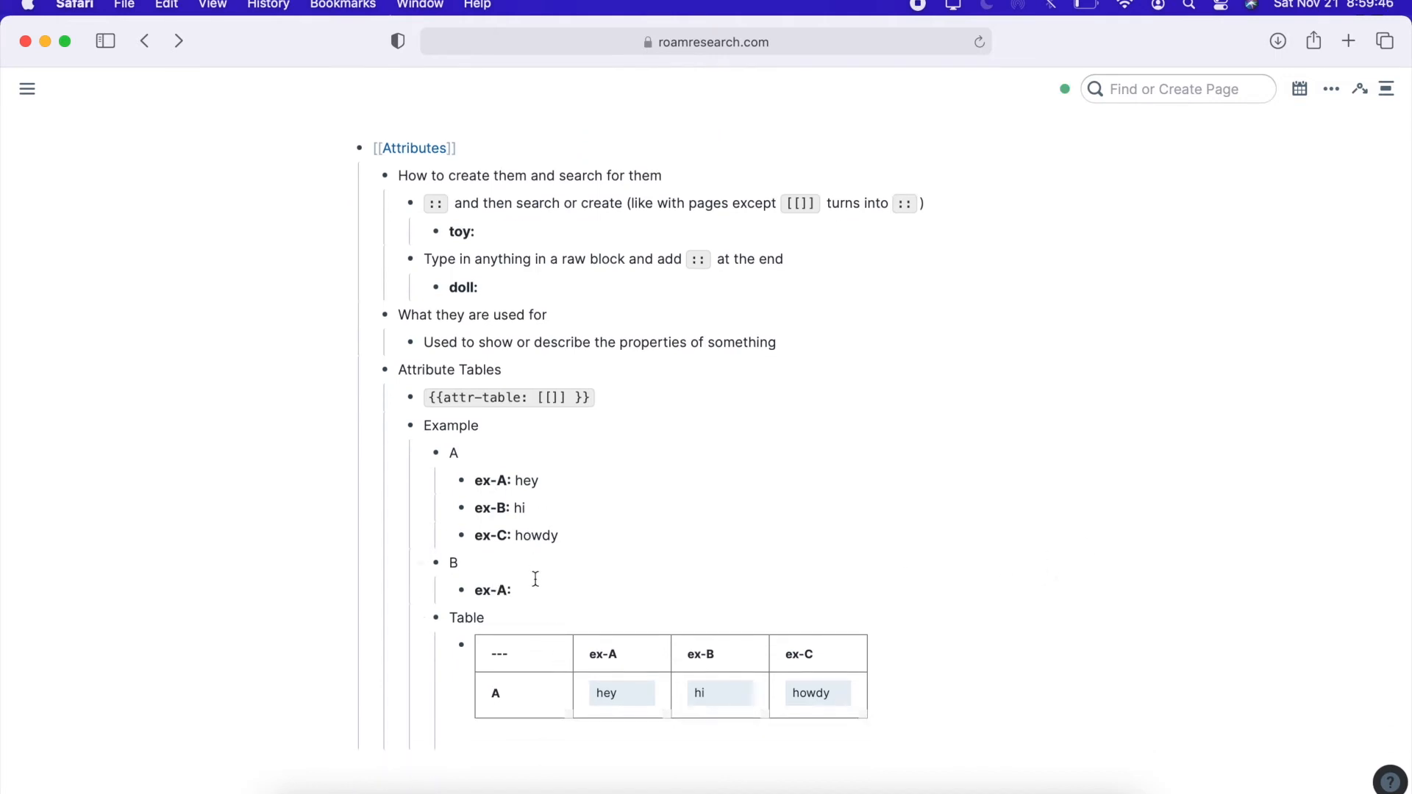
click(462, 649)
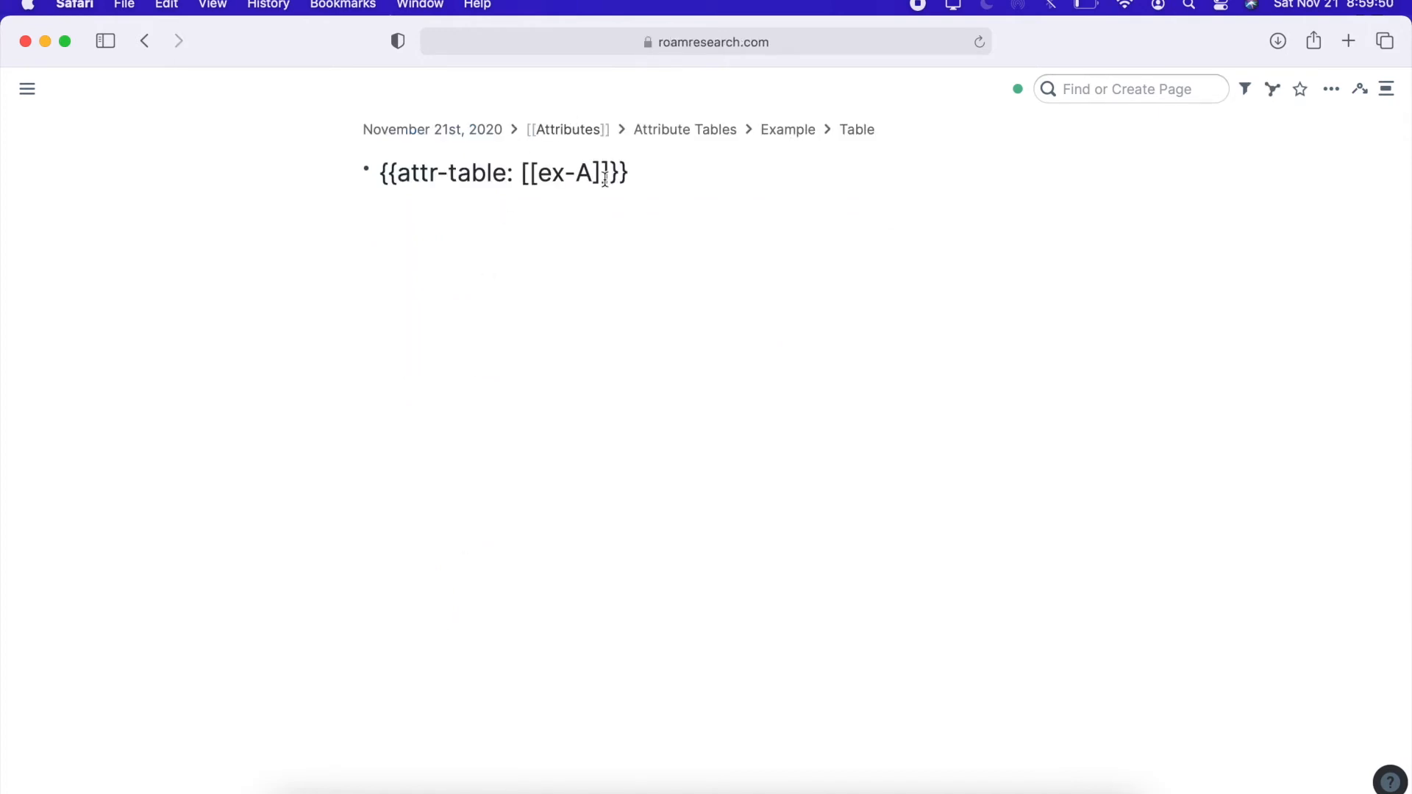
drag(605, 177, 520, 178)
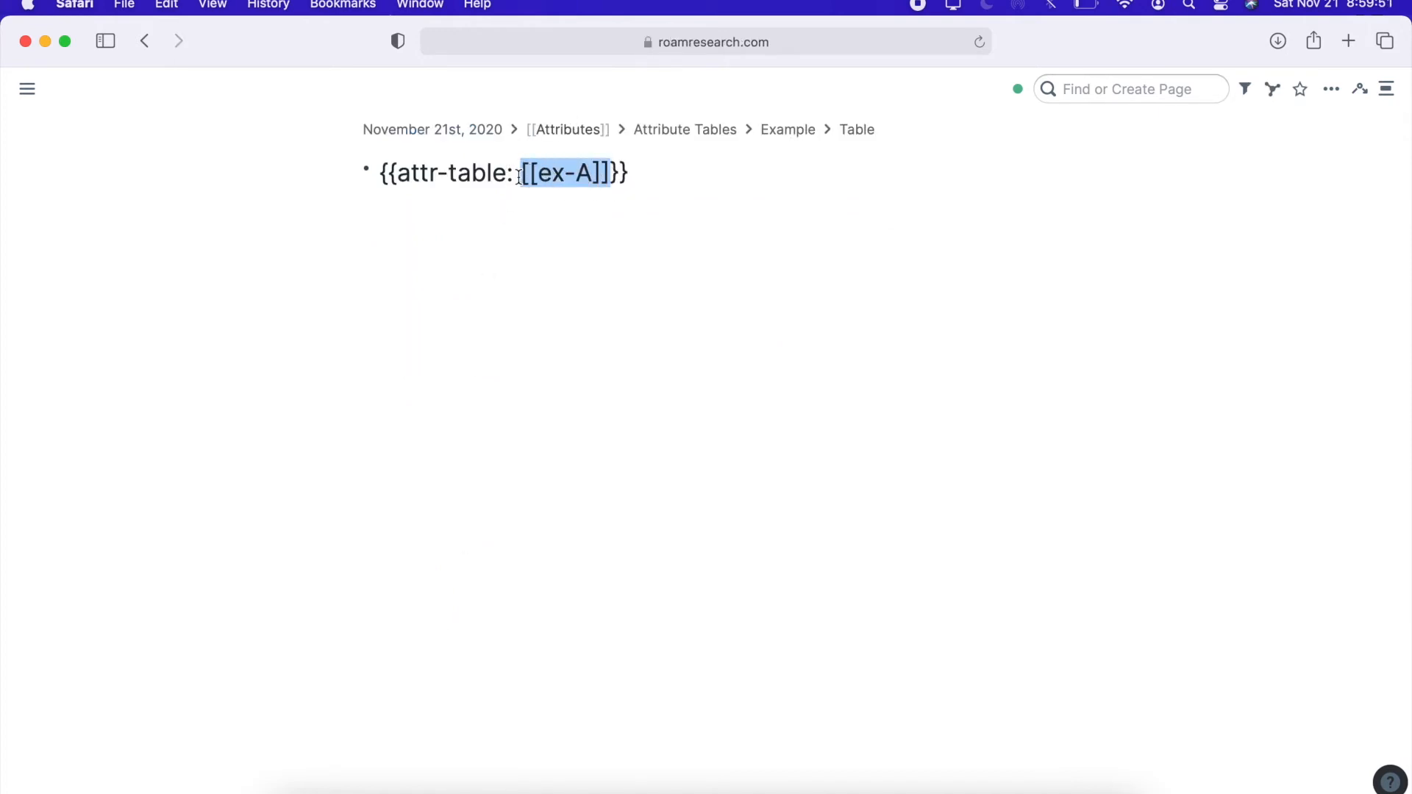
click(595, 277)
click(145, 40)
scroll(625, 710, down, 3)
drag(471, 523, 471, 546)
click(1108, 574)
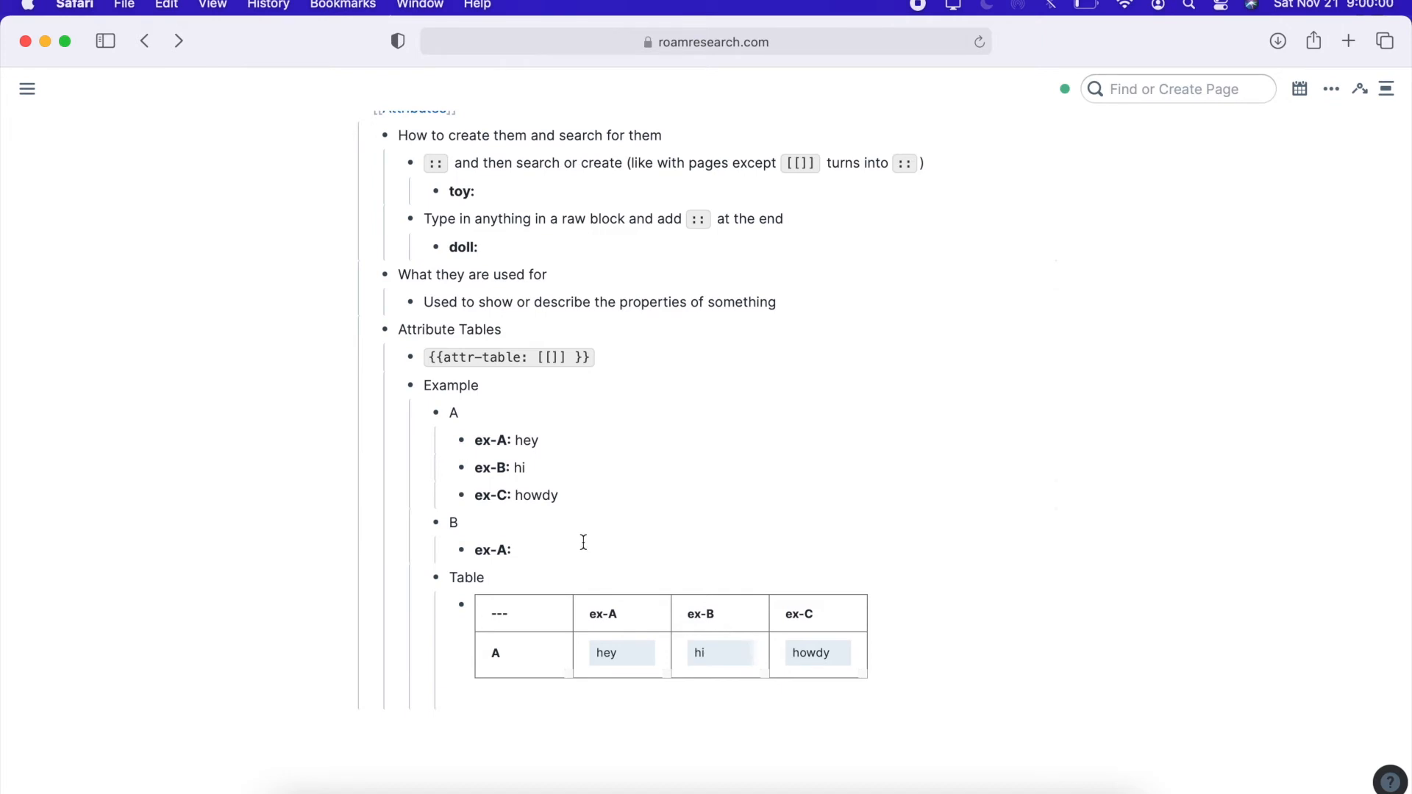
drag(527, 409, 536, 445)
click(900, 551)
click(461, 604)
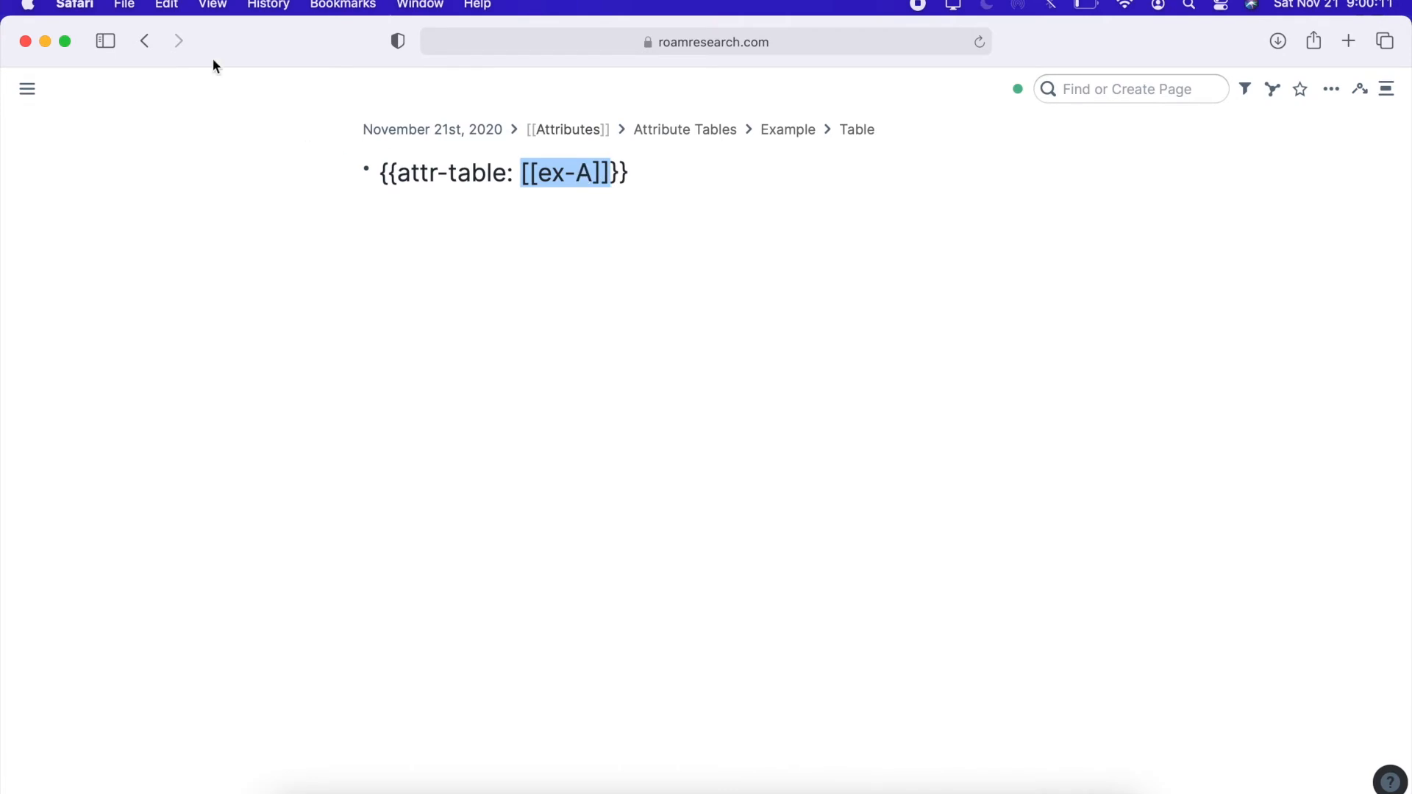
click(144, 44)
- Add "dinosaur::" and "fairy::" attribute blocks below ex-A under B
scroll(593, 633, down, 1)
click(571, 602)
key(Return)
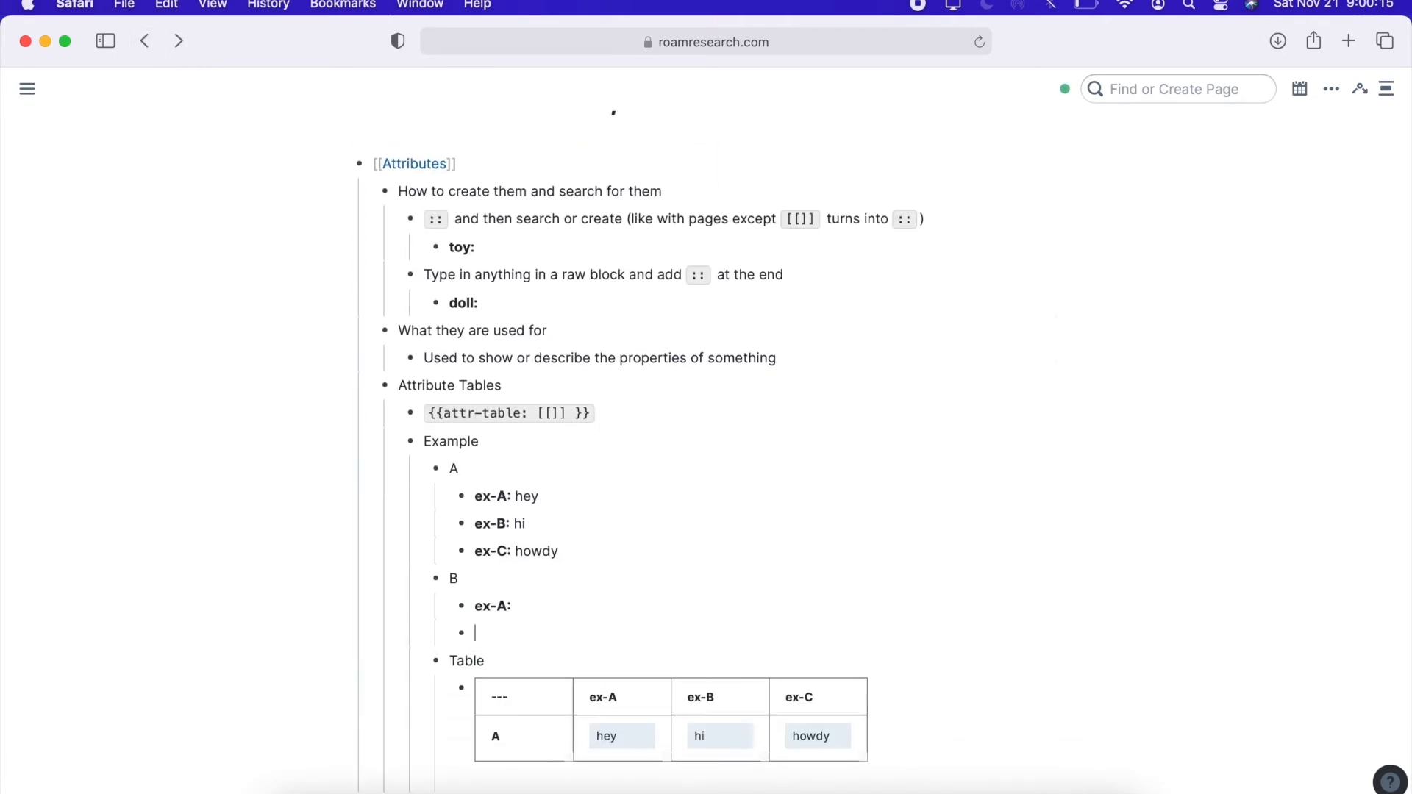
text(dinosaur::)
key(Return)
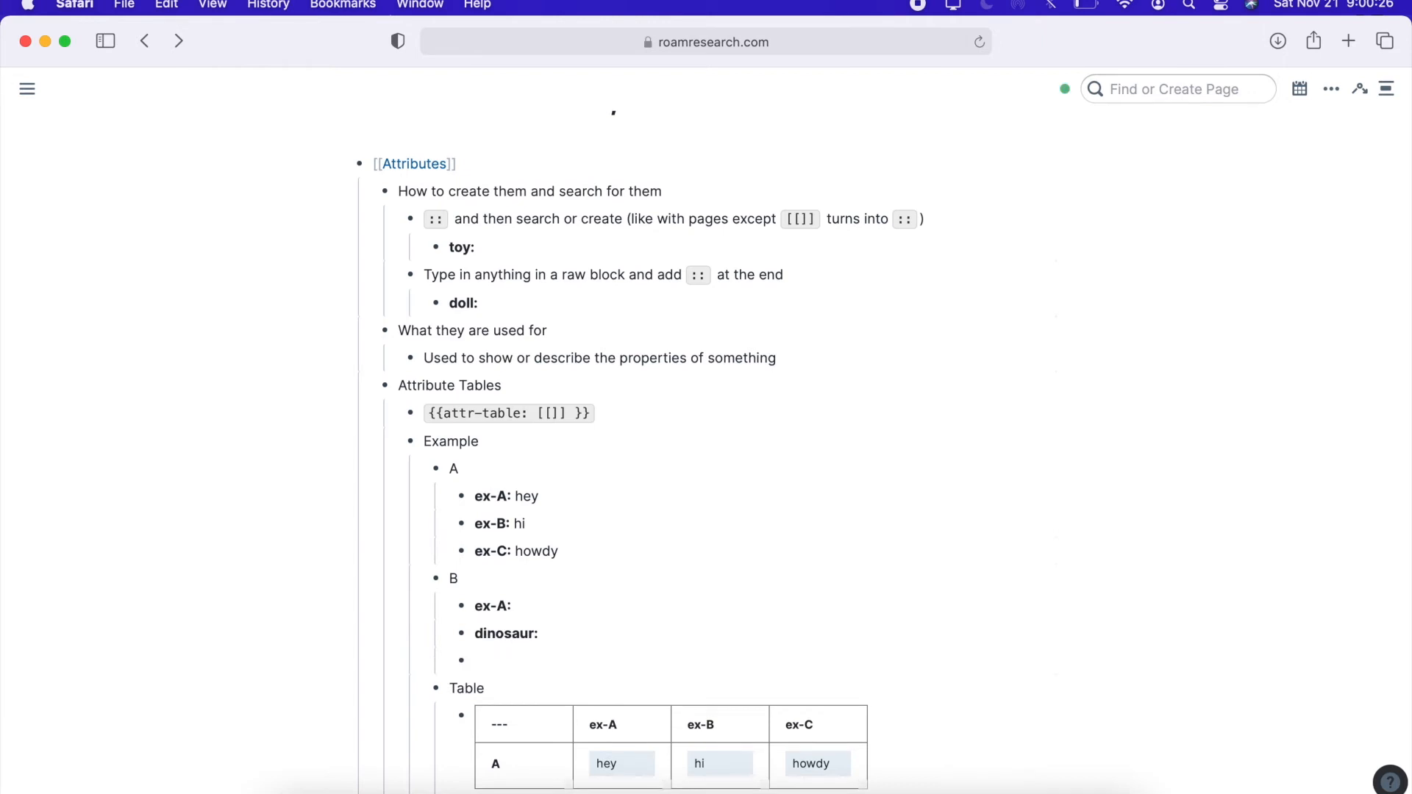
text(fairy::)
click(1086, 603)
- Give the attributes under B the values "haha" for ex-A, "hehe" for dinosaur and "hihi" for fairy
scroll(583, 655, down, 2)
click(566, 519)
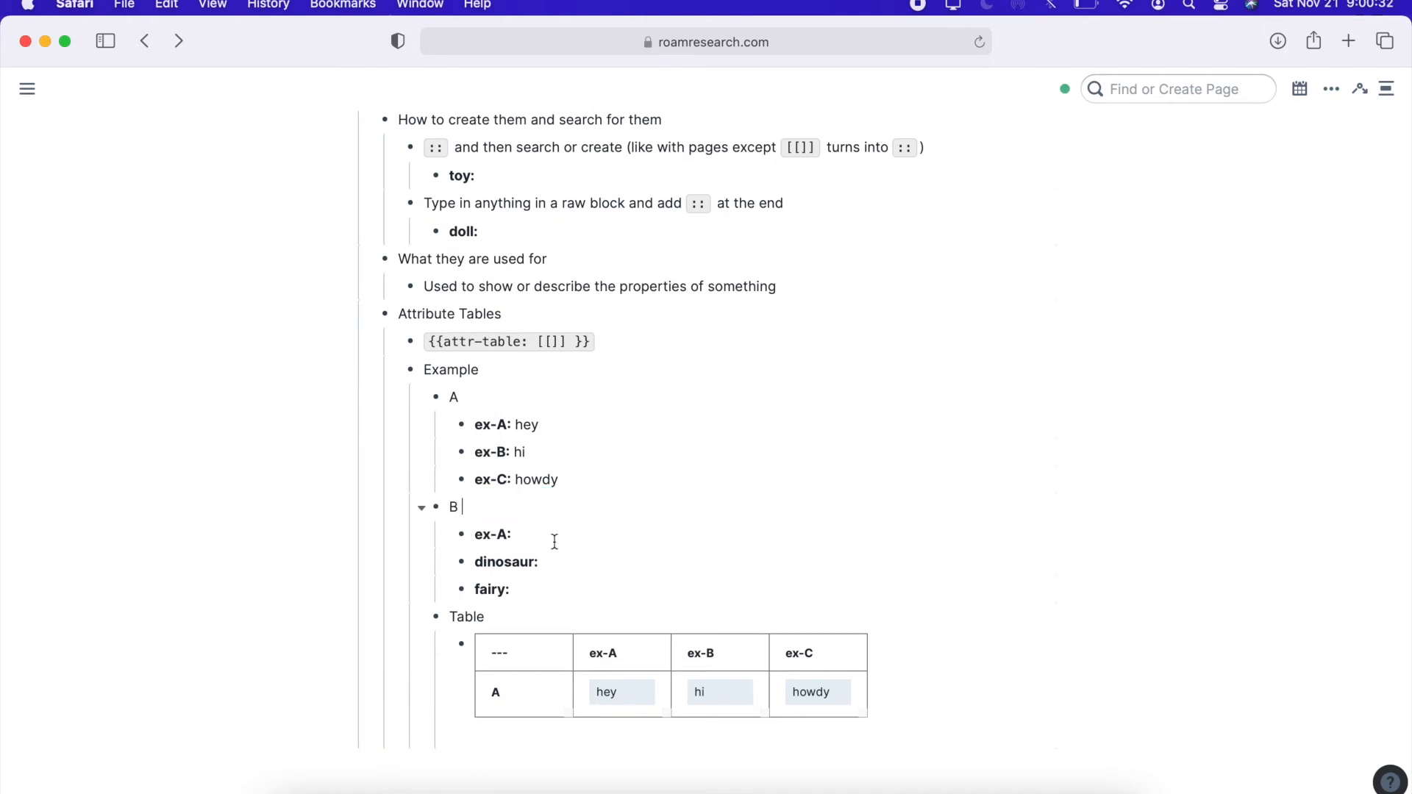
key(Down)
text(haha)
click(561, 567)
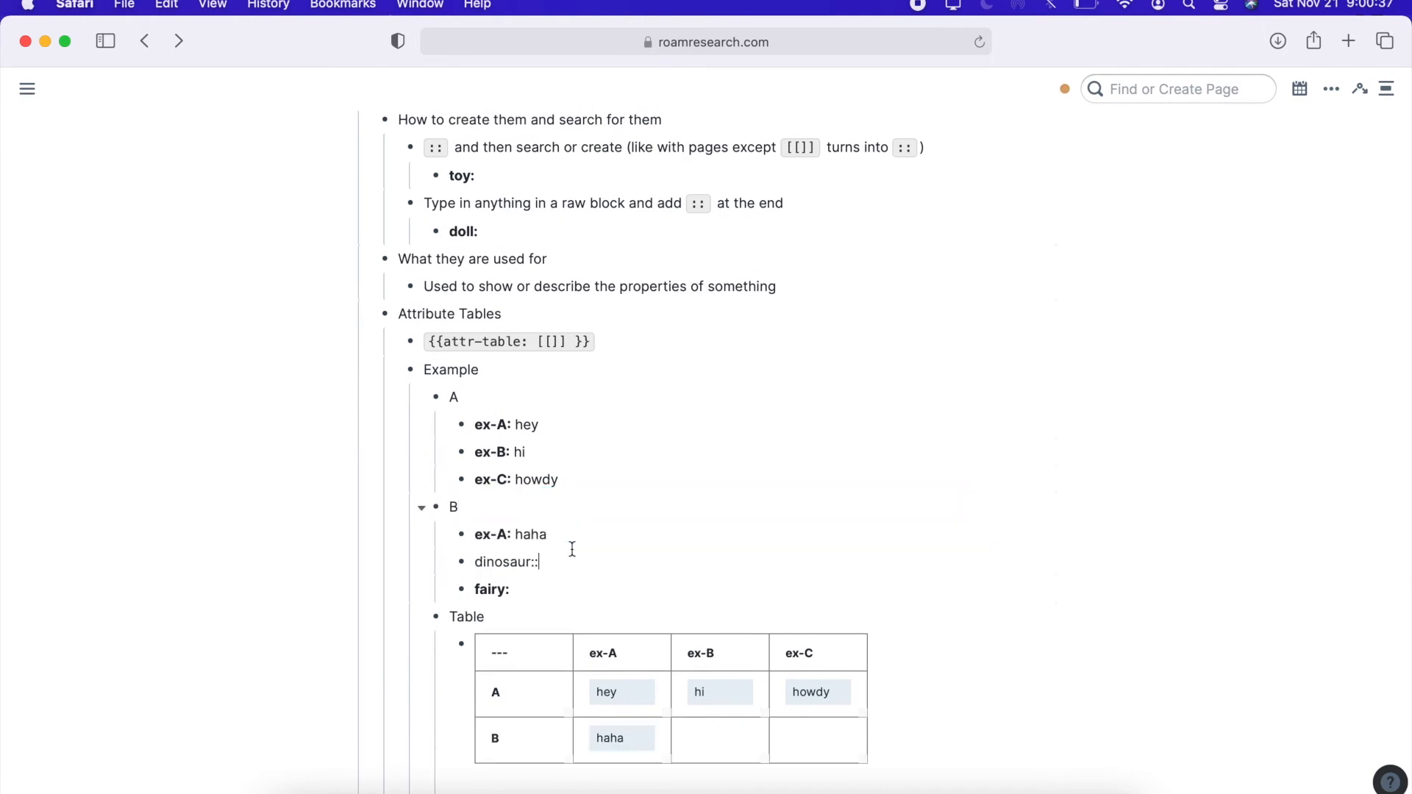
text(hehe)
click(561, 596)
text(hihi)
click(1016, 546)
- Examine all columns of the attribute table and compare them with the attributes listed under A and B
scroll(1018, 546, down, 1)
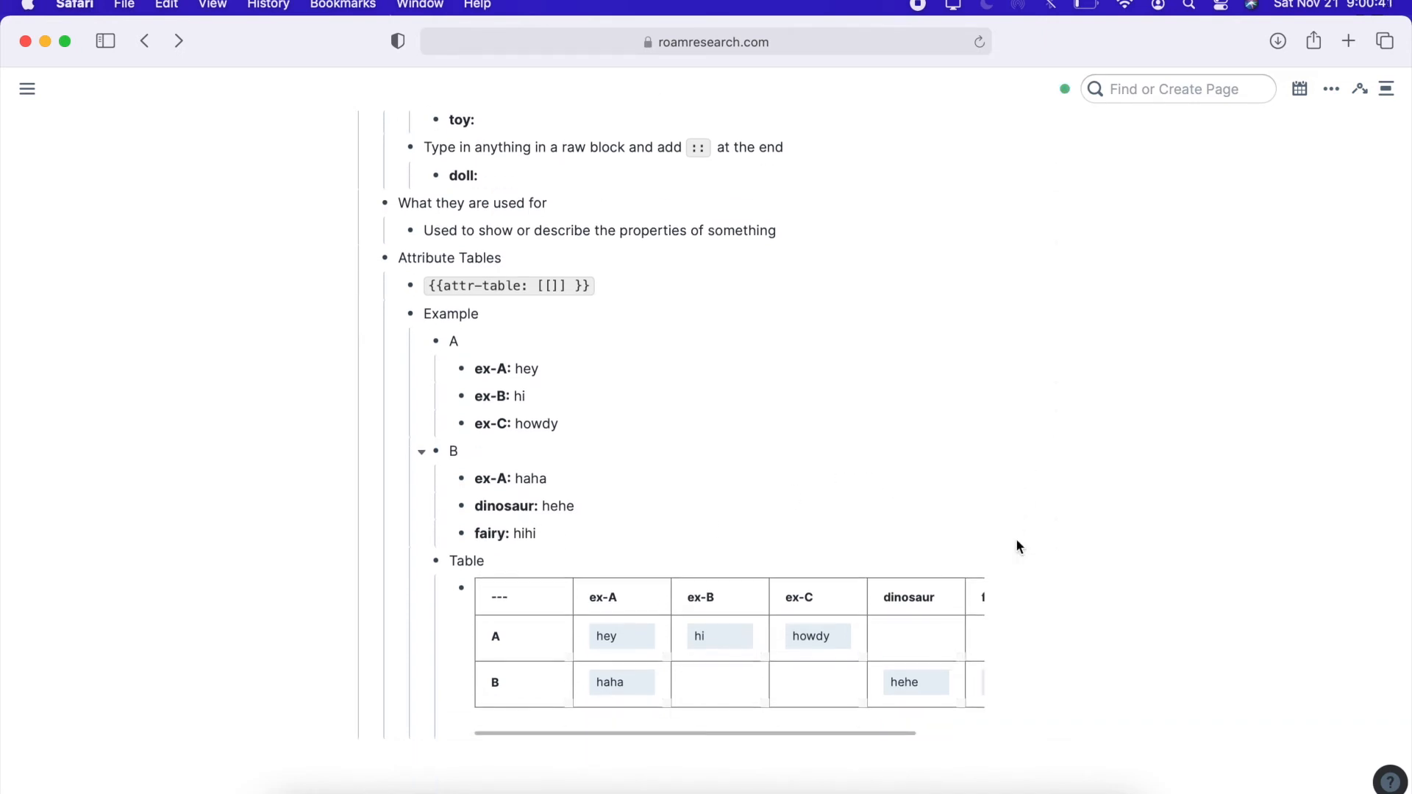
scroll(605, 717, right, 2)
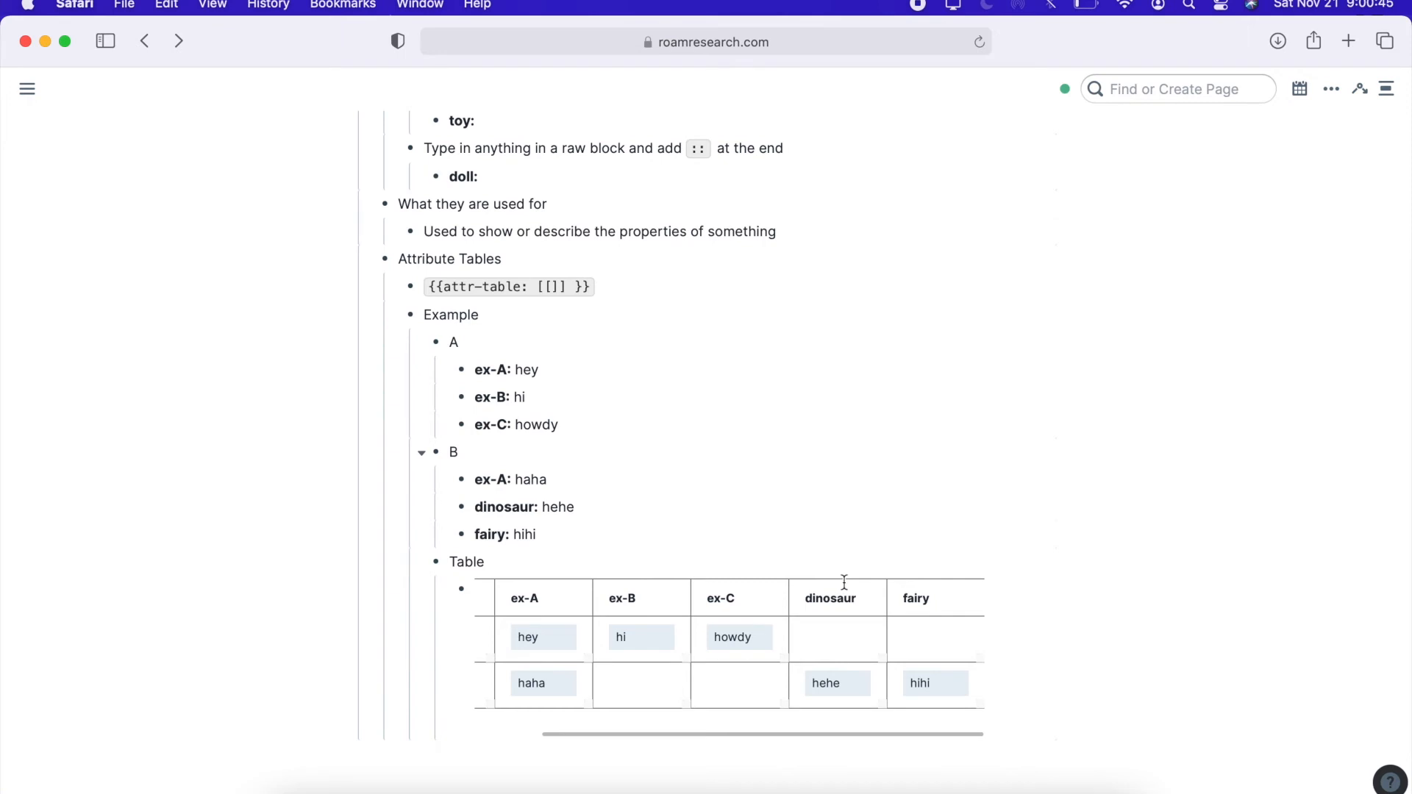
scroll(781, 622, right, 1)
scroll(787, 611, left, 2)
scroll(631, 577, right, 1)
scroll(631, 577, right, 1)
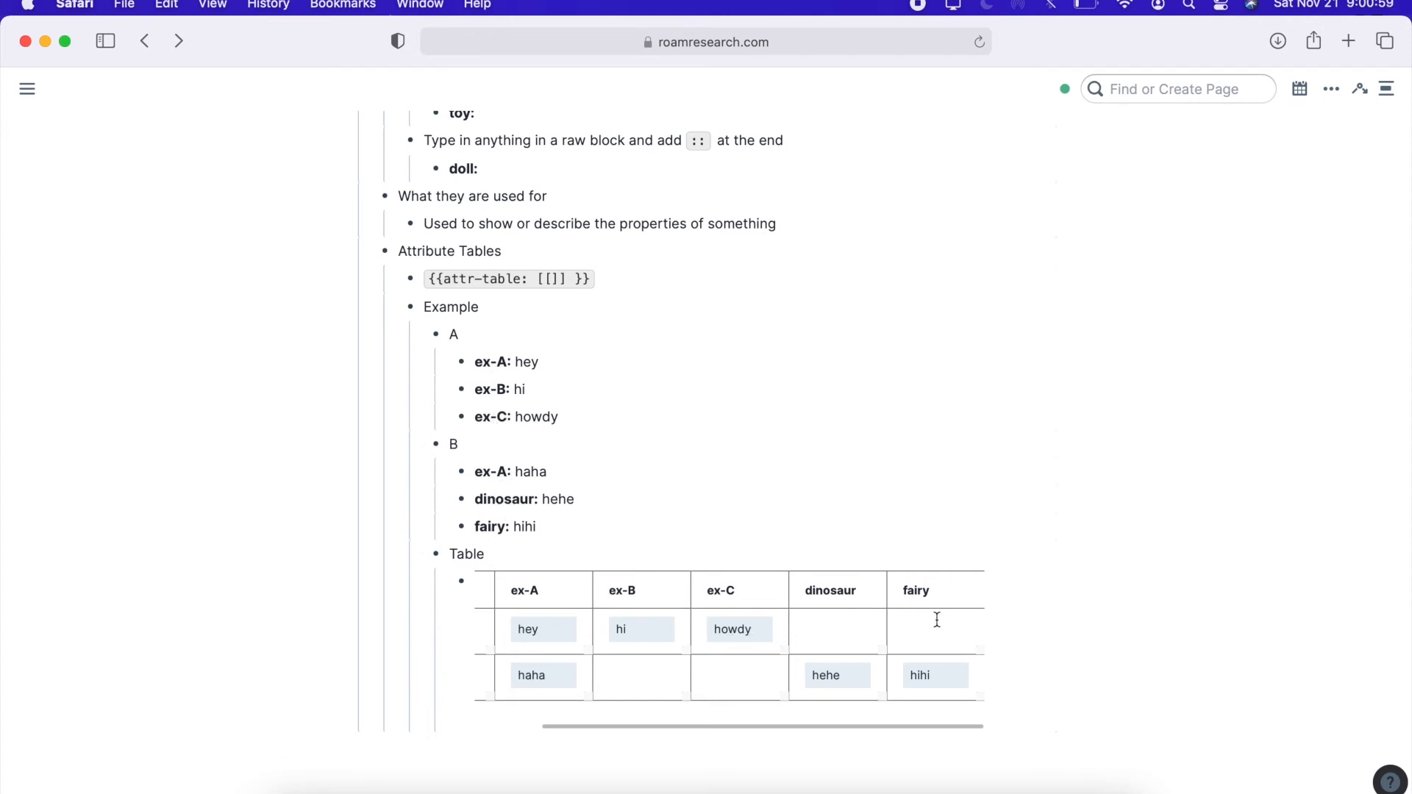
scroll(937, 620, left, 3)
scroll(937, 620, down, 1)
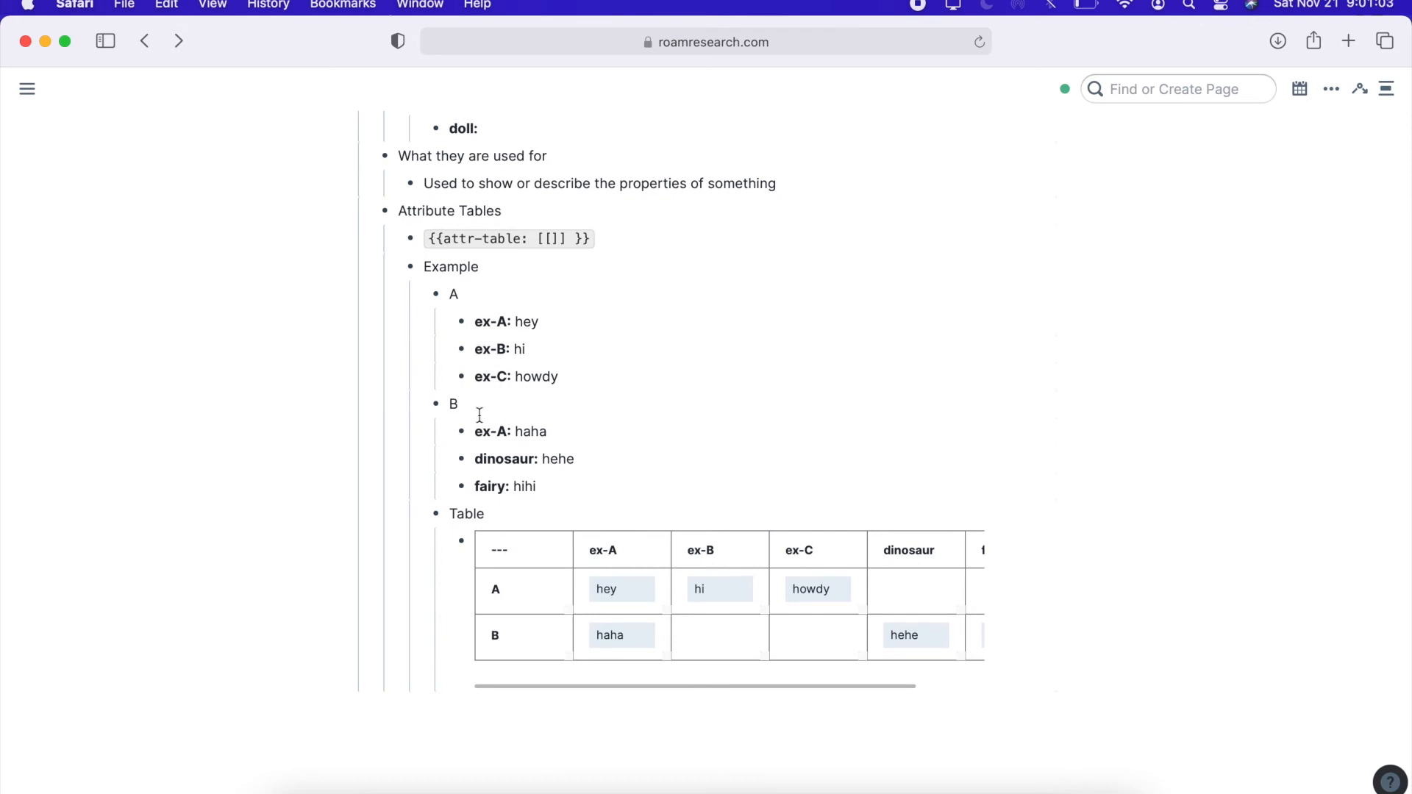
drag(508, 318, 509, 423)
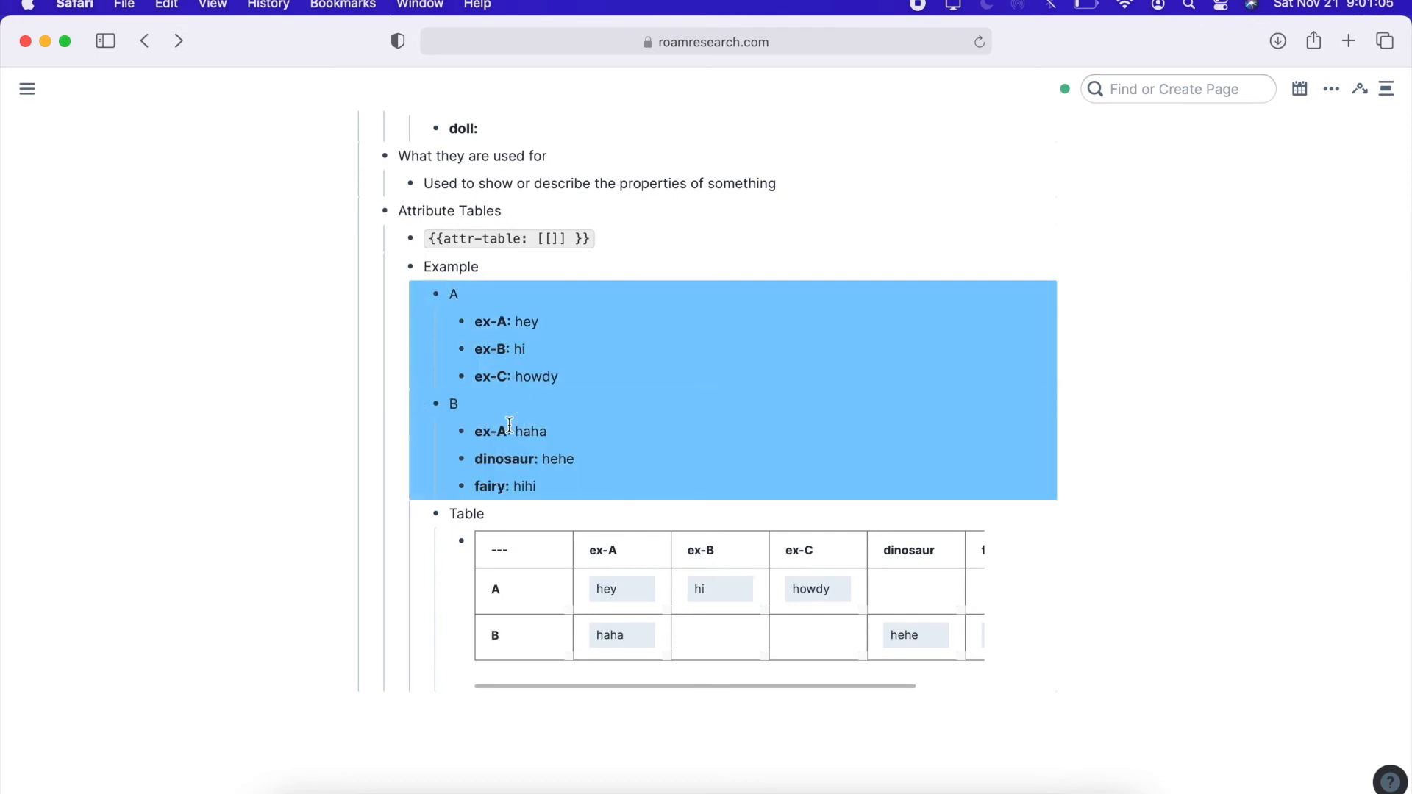
click(750, 368)
click(1108, 494)
scroll(634, 593, right, 3)
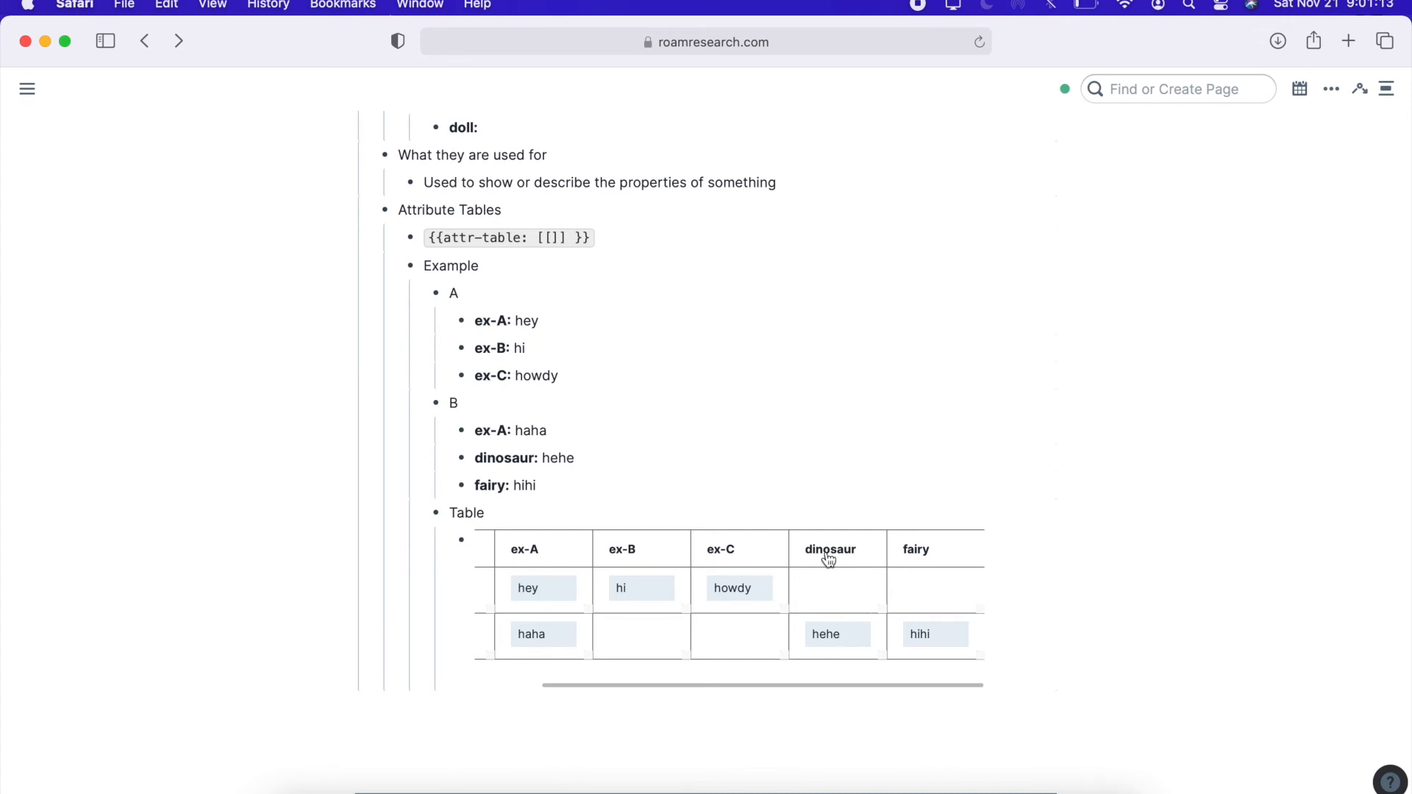
- Replace the ex-B attribute under A with a copy of B's dinosaur attribute and set its value to "hi"
click(580, 457)
triple_click(583, 458)
key(super+c)
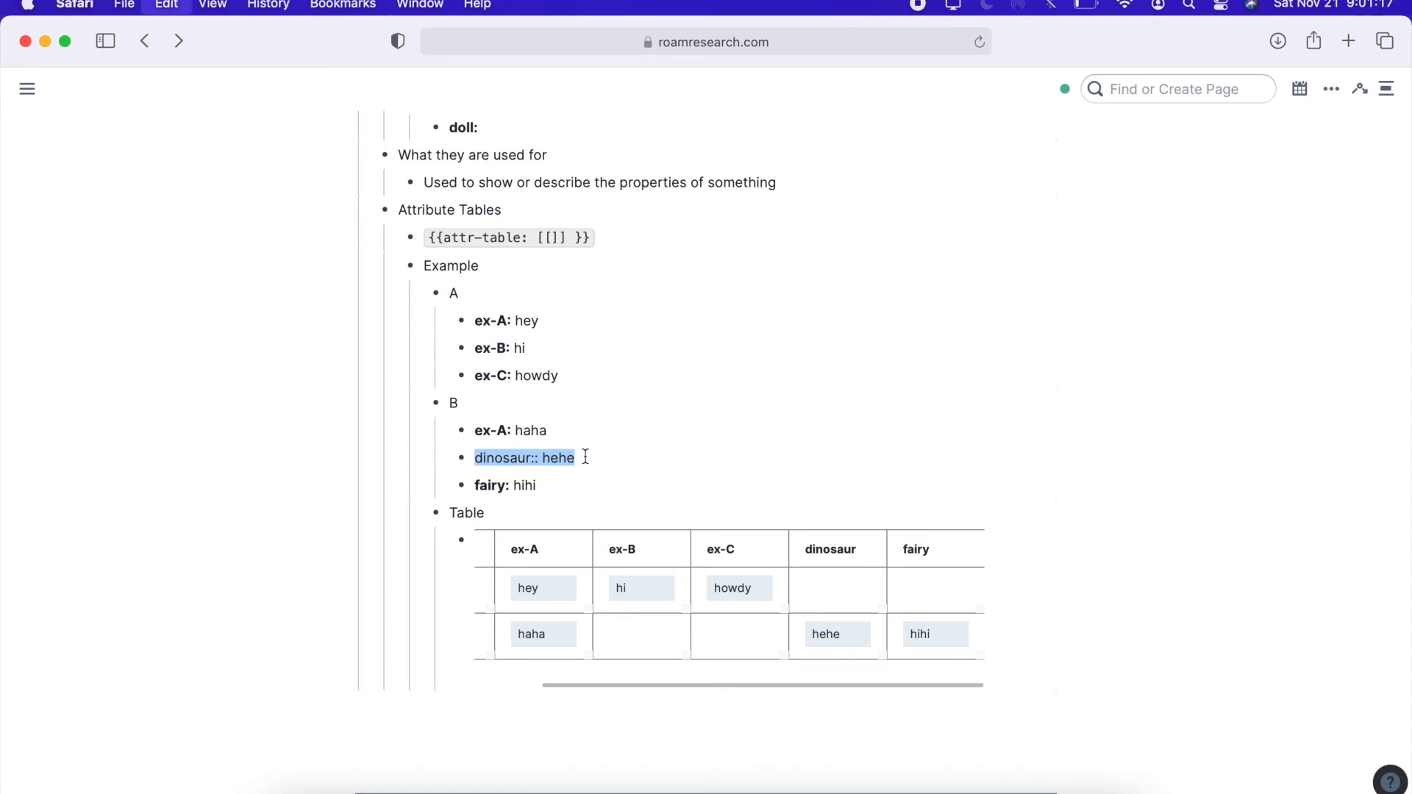
double_click(569, 347)
key(super+v)
key(super+z)
triple_click(610, 352)
key(super+v)
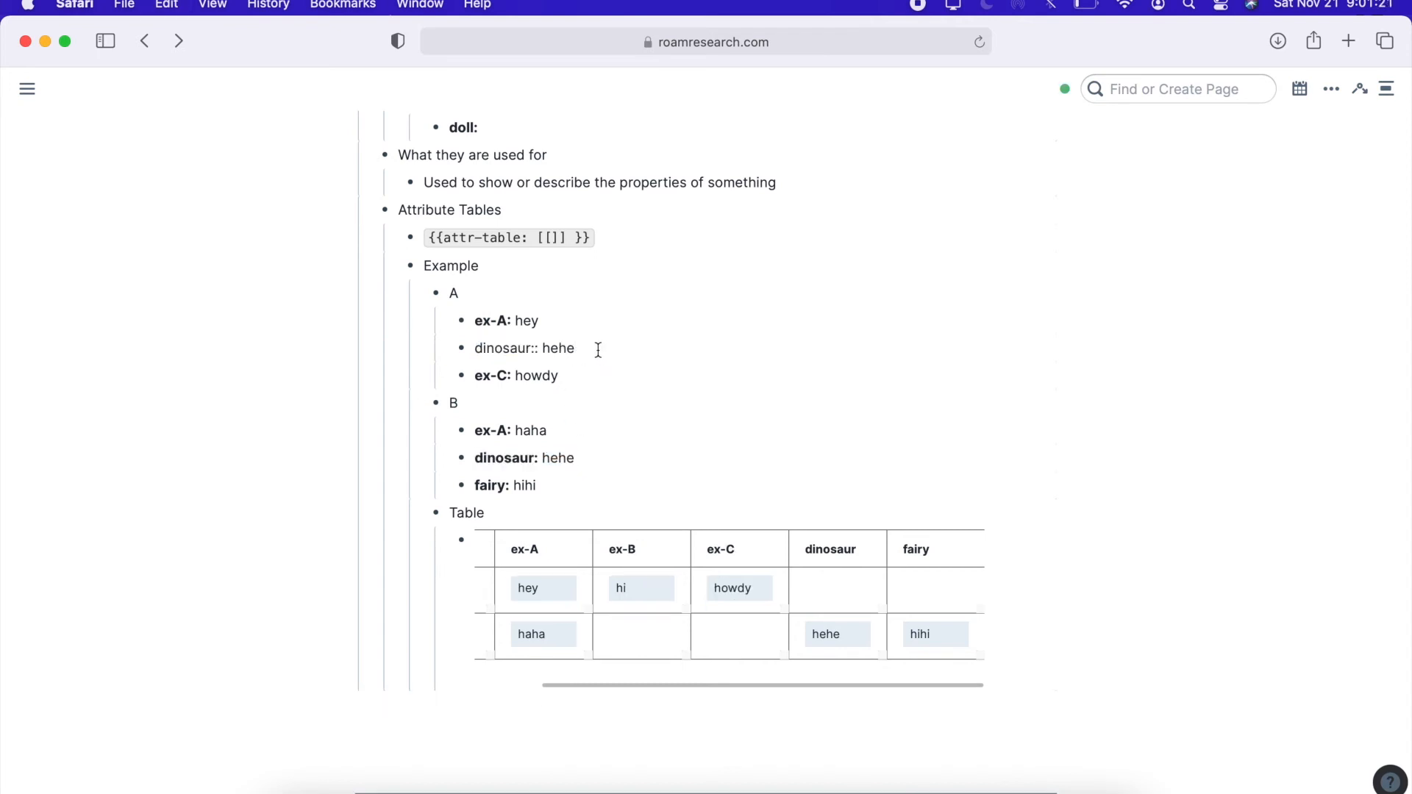
key(BackSpace)
key(BackSpace)
key(BackSpace)
key(BackSpace)
text(hi)
- Replace the ex-C attribute under A with a copy of B's fairy attribute and set its value to "howdy"
click(555, 489)
triple_click(555, 490)
key(super+c)
triple_click(577, 375)
key(super+v)
key(BackSpace)
key(BackSpace)
key(BackSpace)
key(BackSpace)
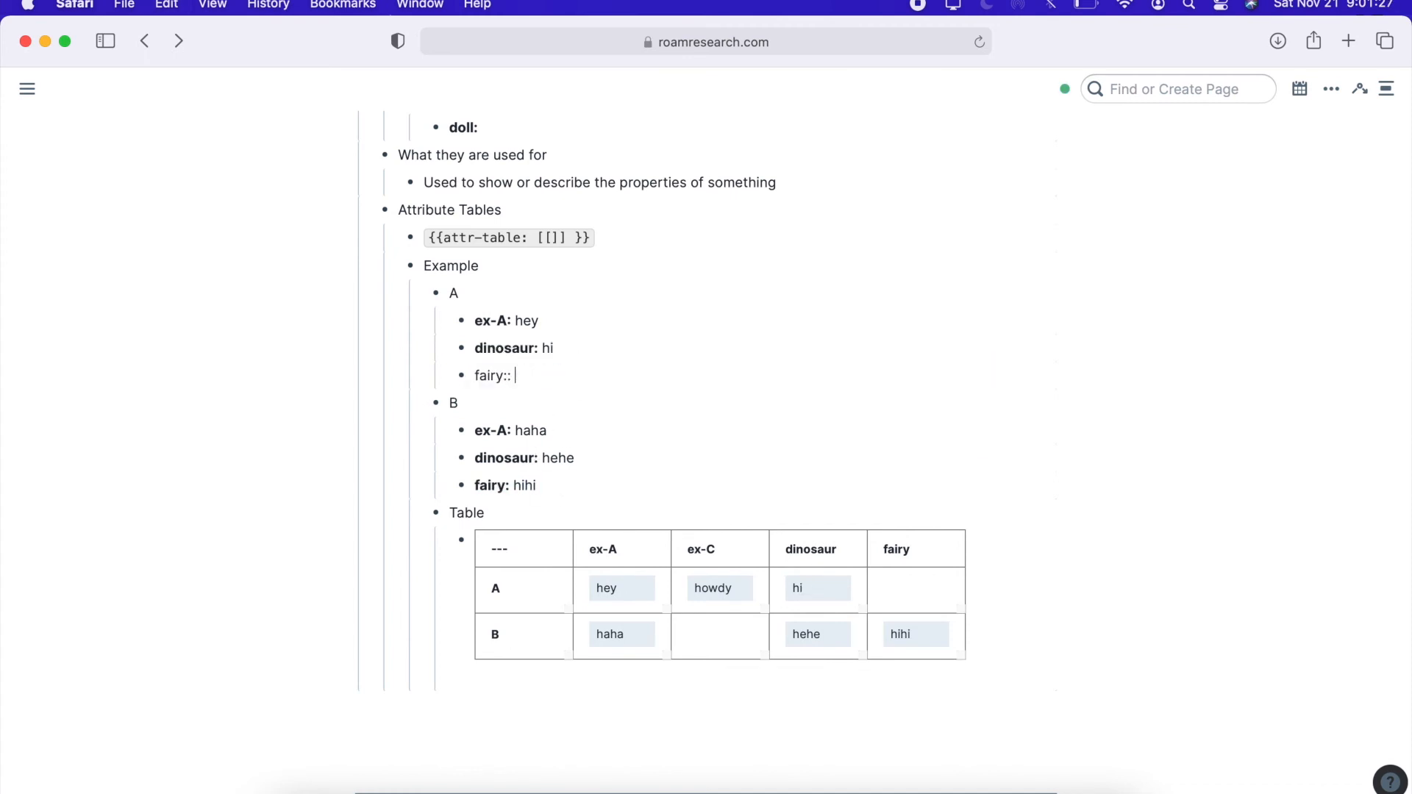
text(howdy)
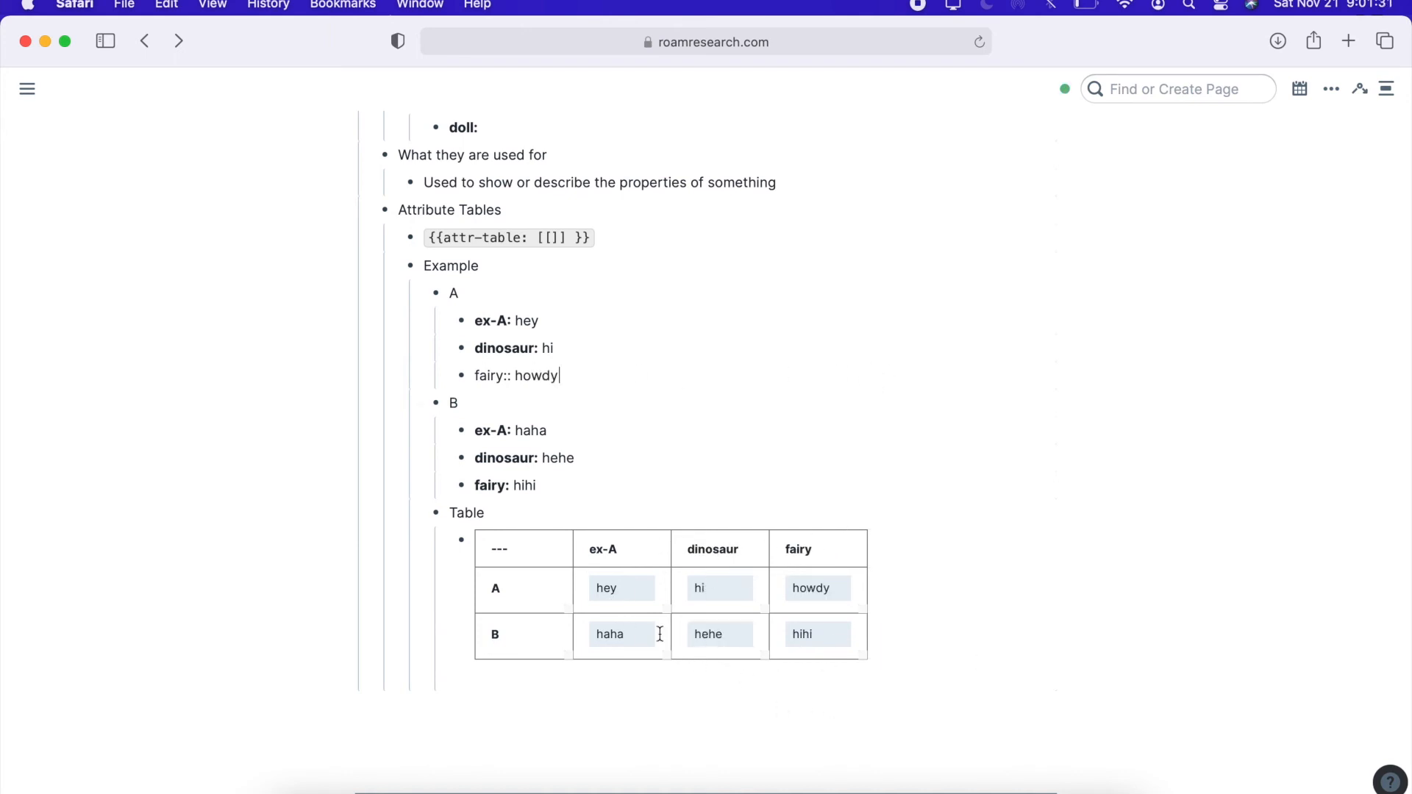
click(777, 616)
- Open the recently viewed contact's page and add a top-level "Table" block after Journal, with an empty block nested under it
click(1149, 81)
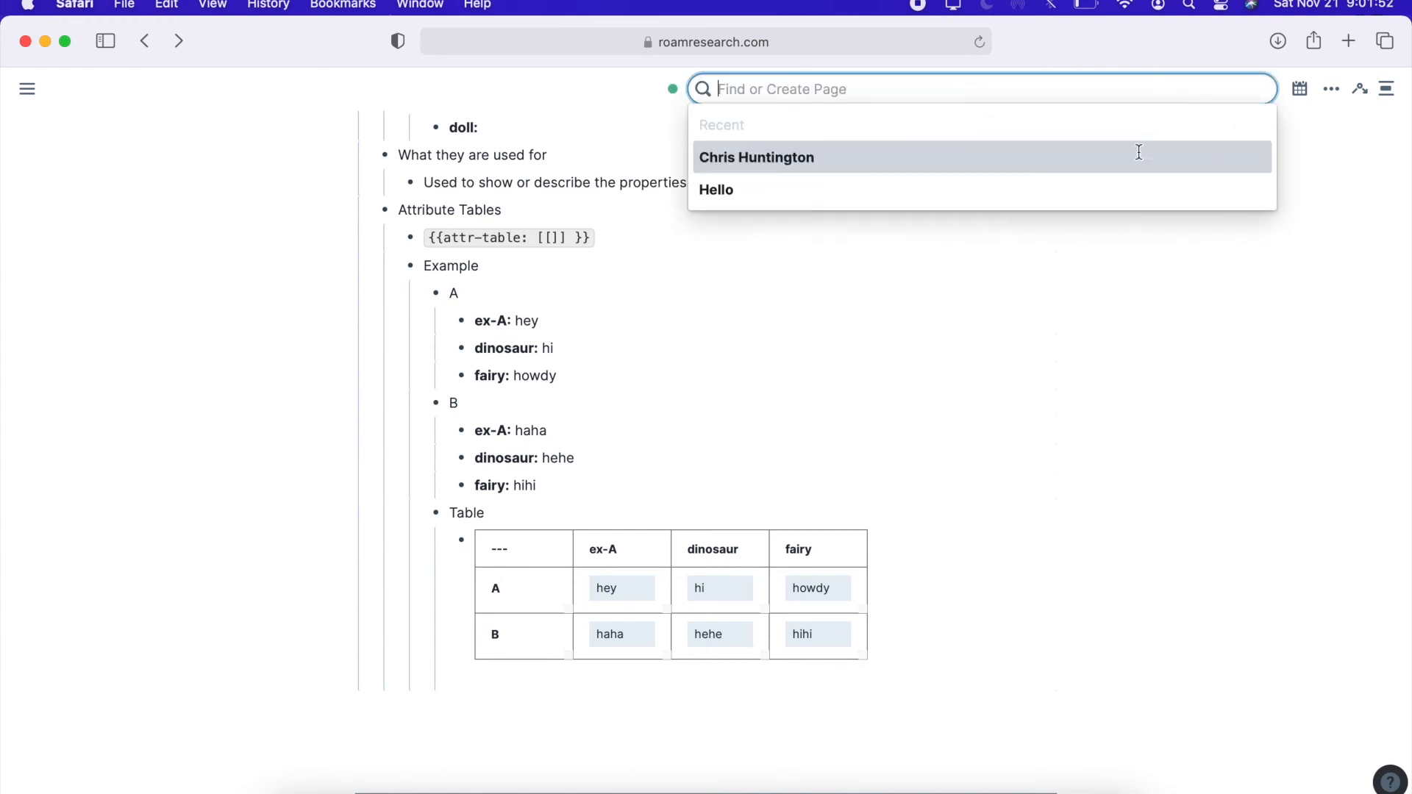
click(779, 157)
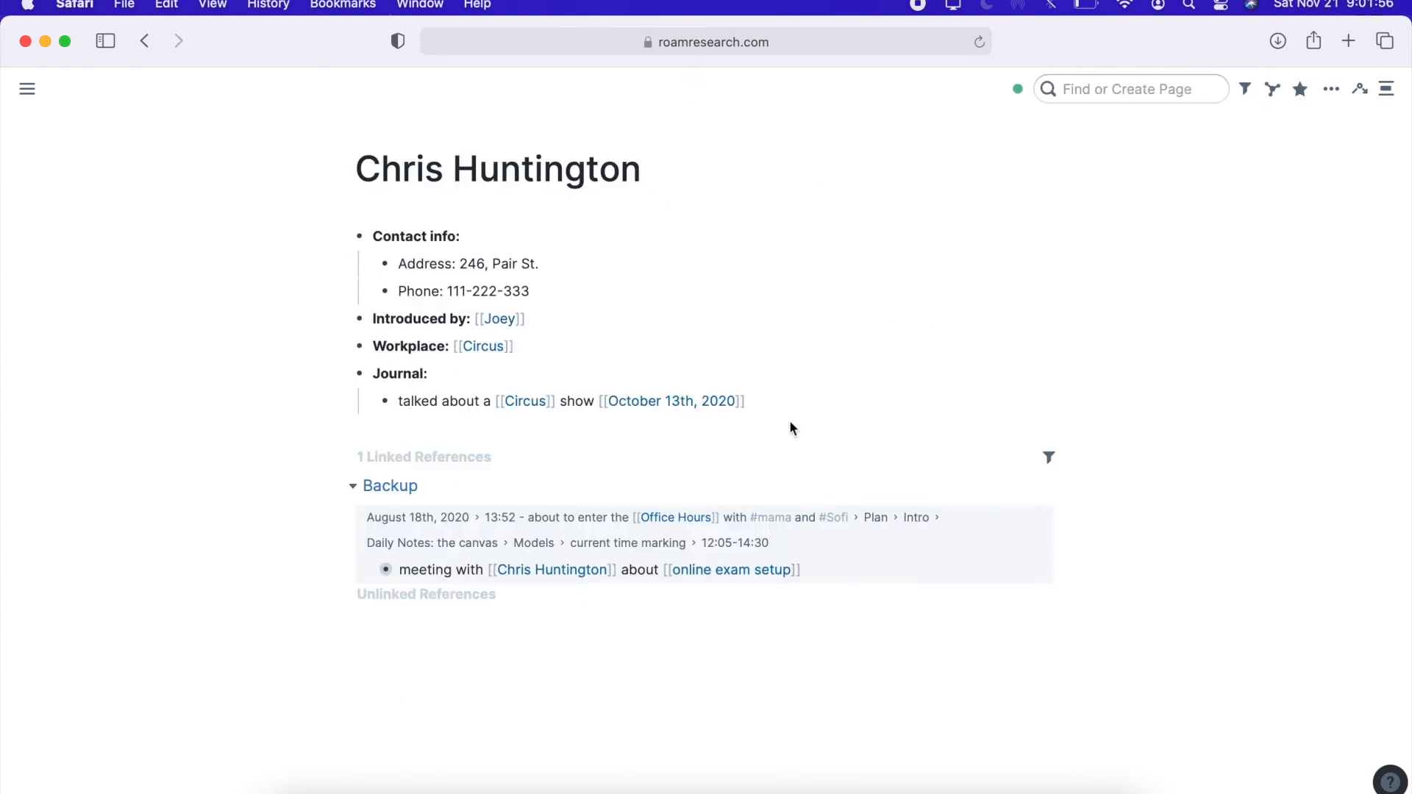
click(765, 403)
key(Return)
key(shift+Tab)
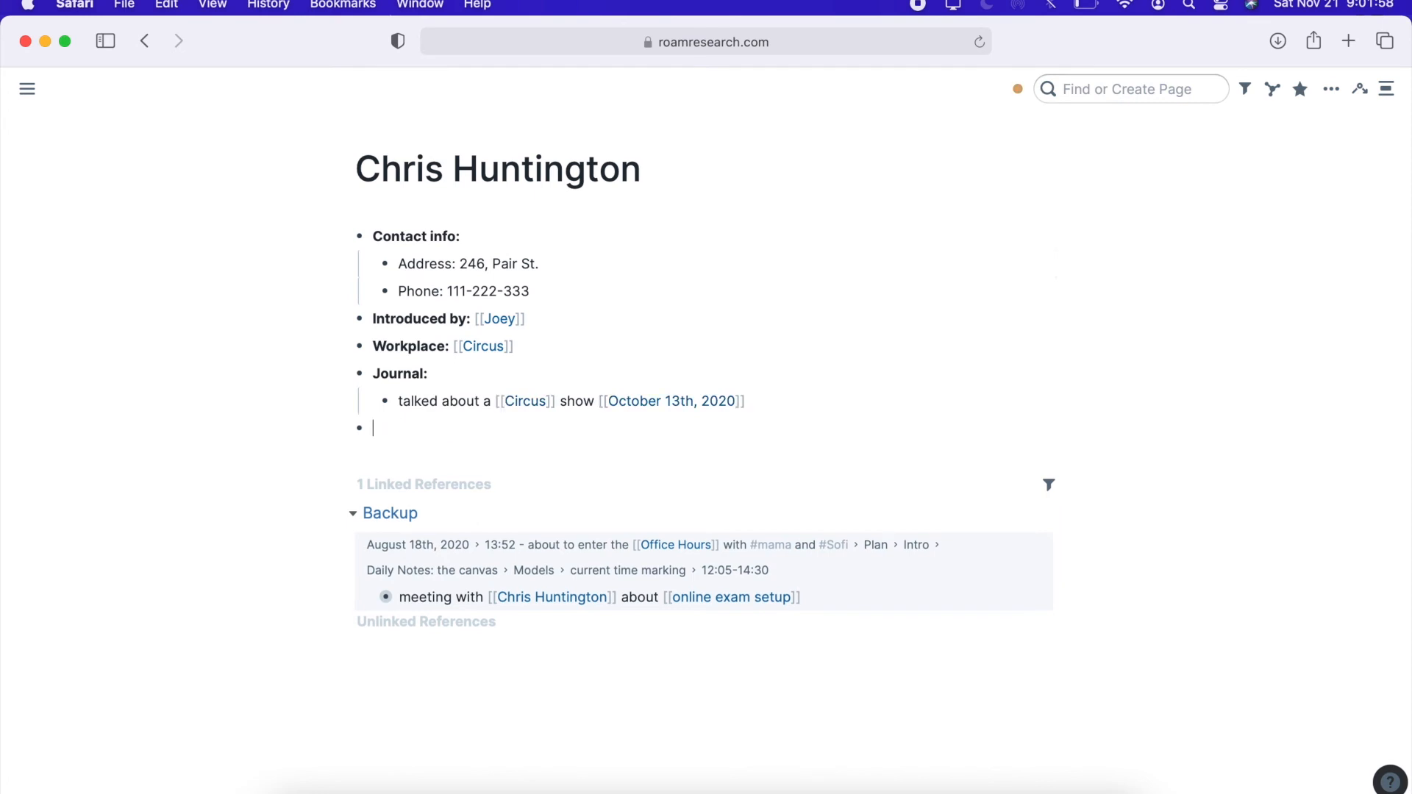
text(Table)
key(Return)
key(Tab)
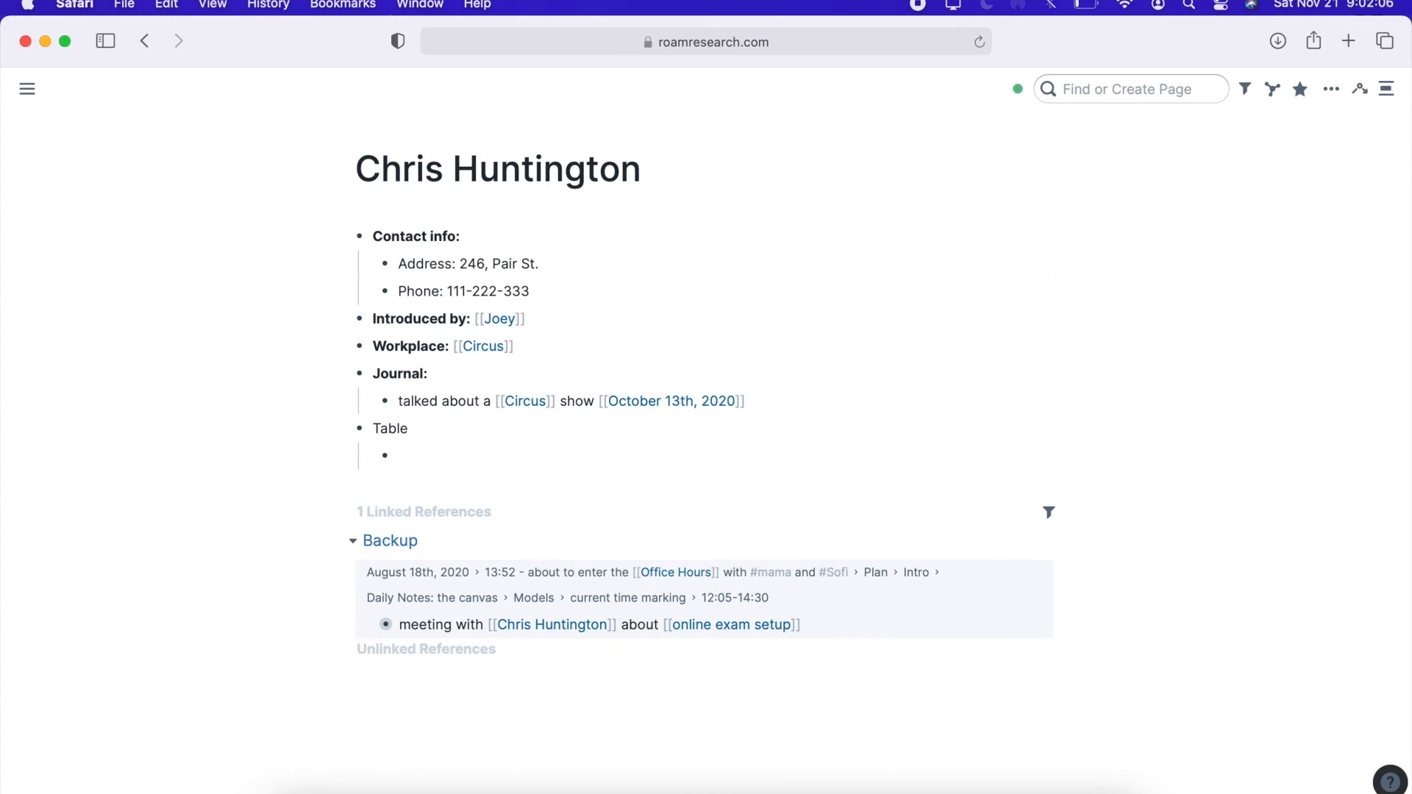
- Enter {{attr-table: [[Contact info]]}} in the block nested under Table to build the contacts' attribute table
text({{attr-ta)
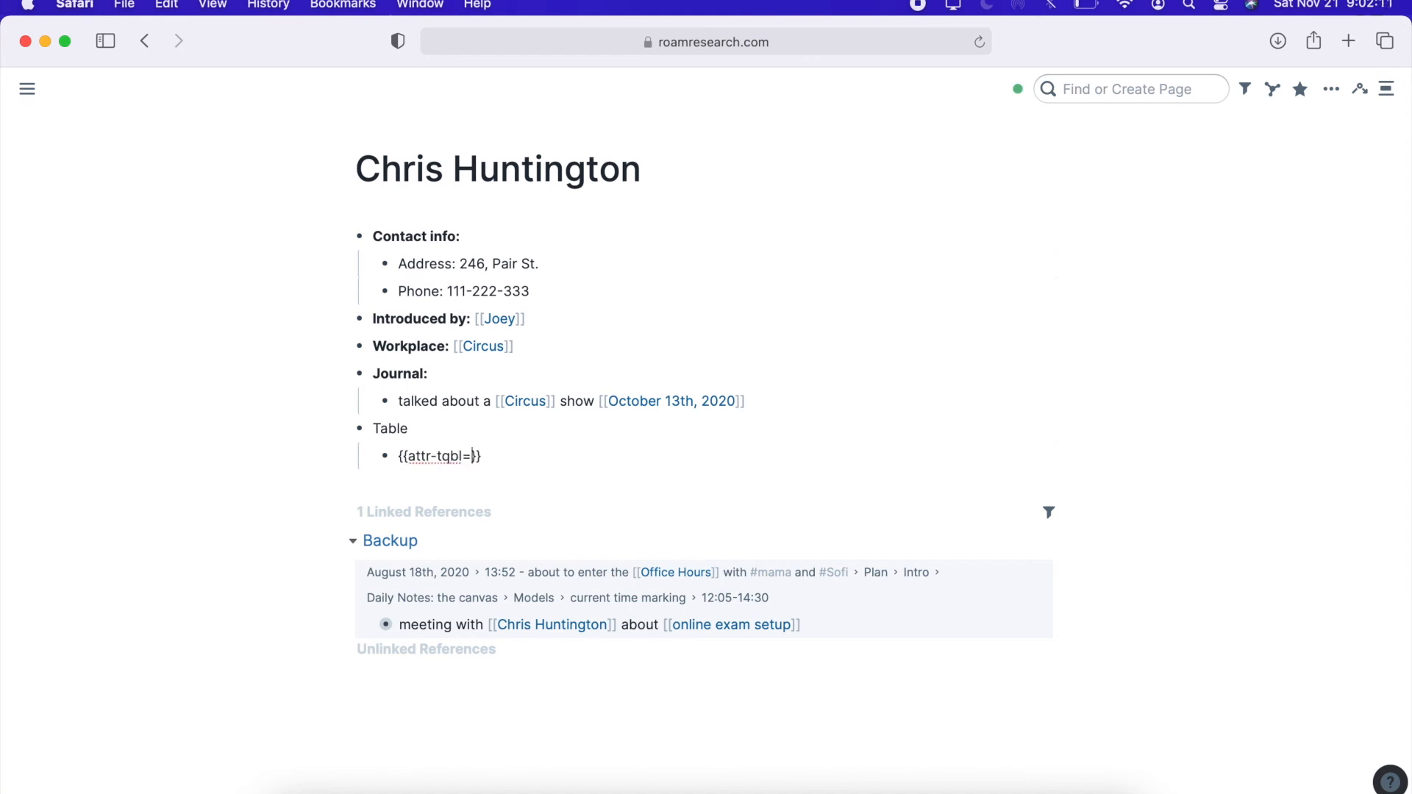
key(BackSpace)
text(able)
key(shift+Return)
key(BackSpace)
text(: [[)
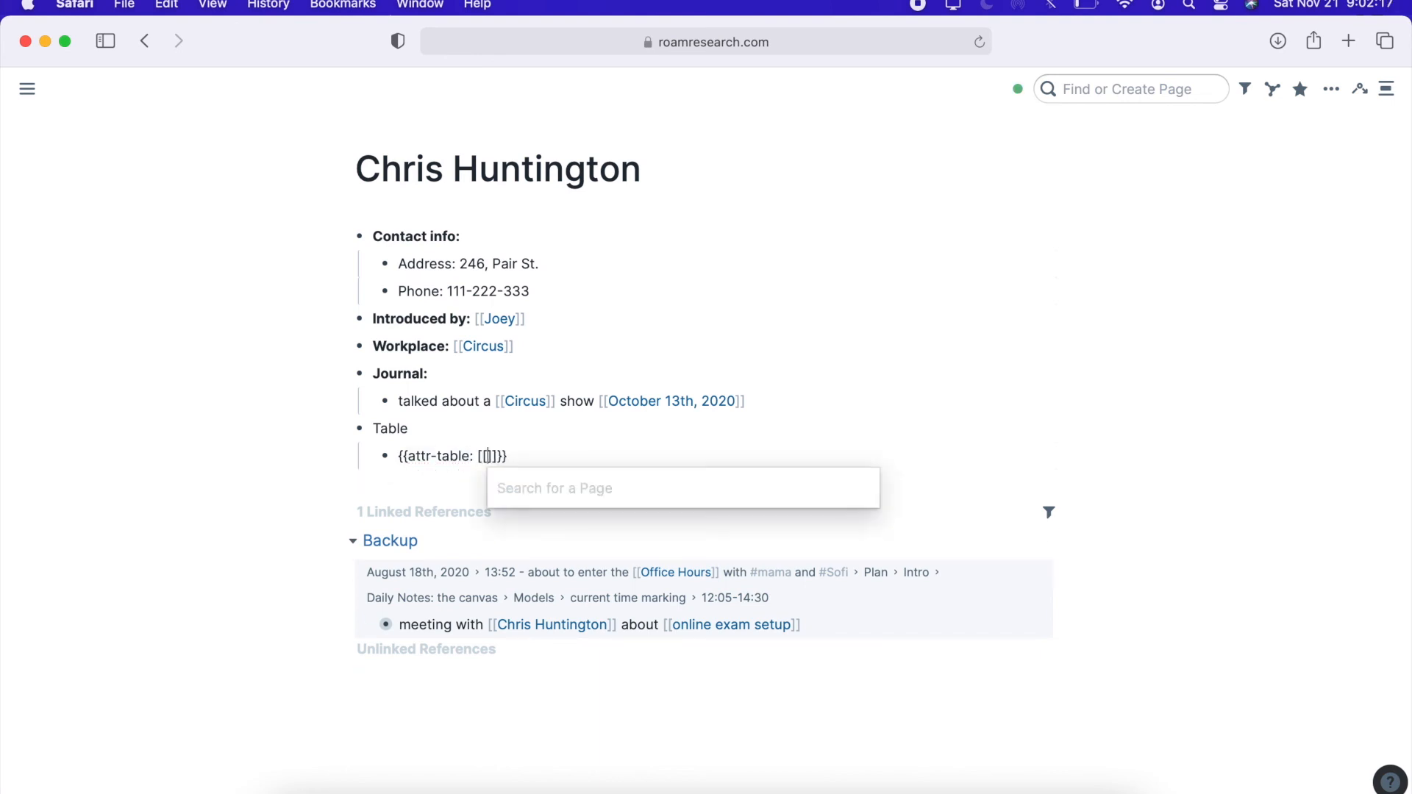
text(Cona)
key(BackSpace)
text(tact)
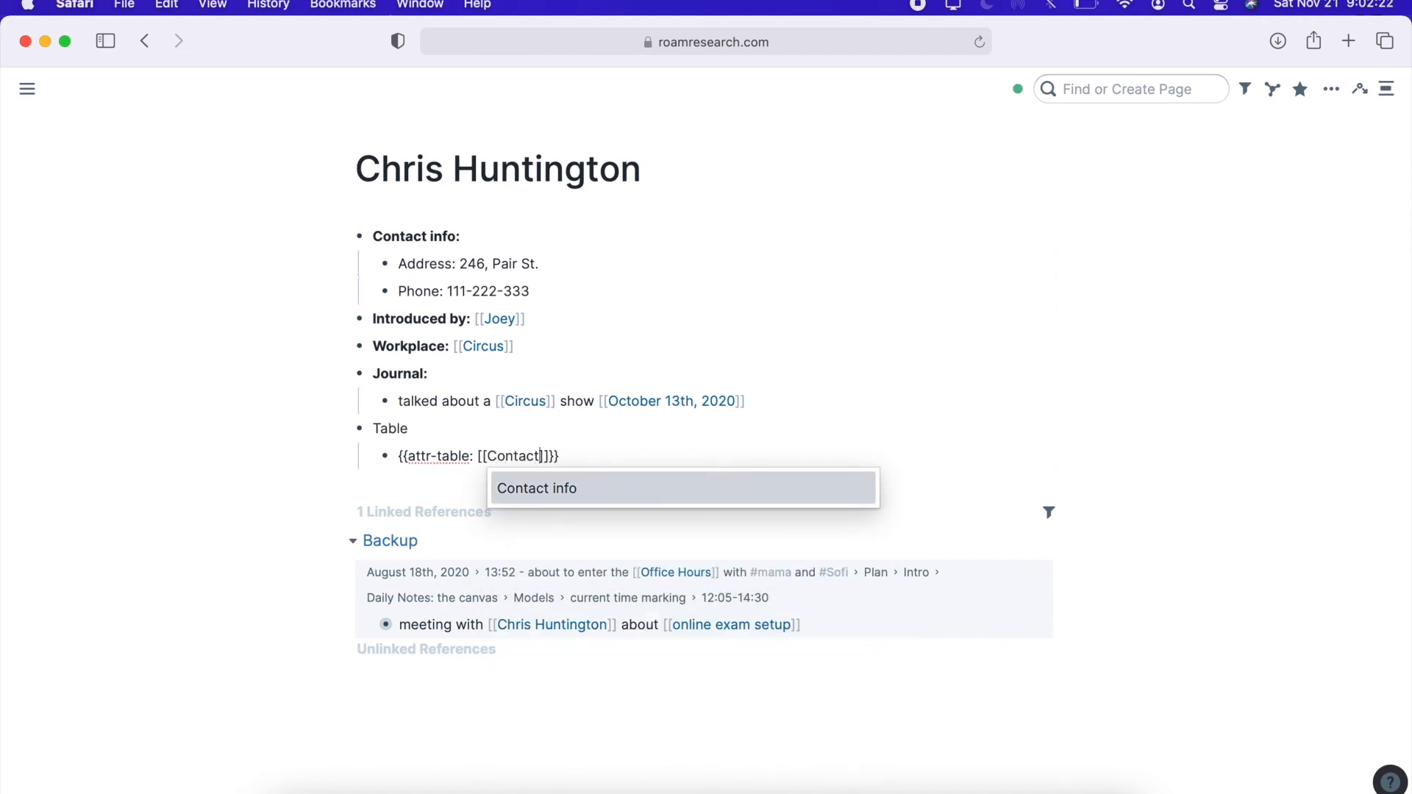
key(Return)
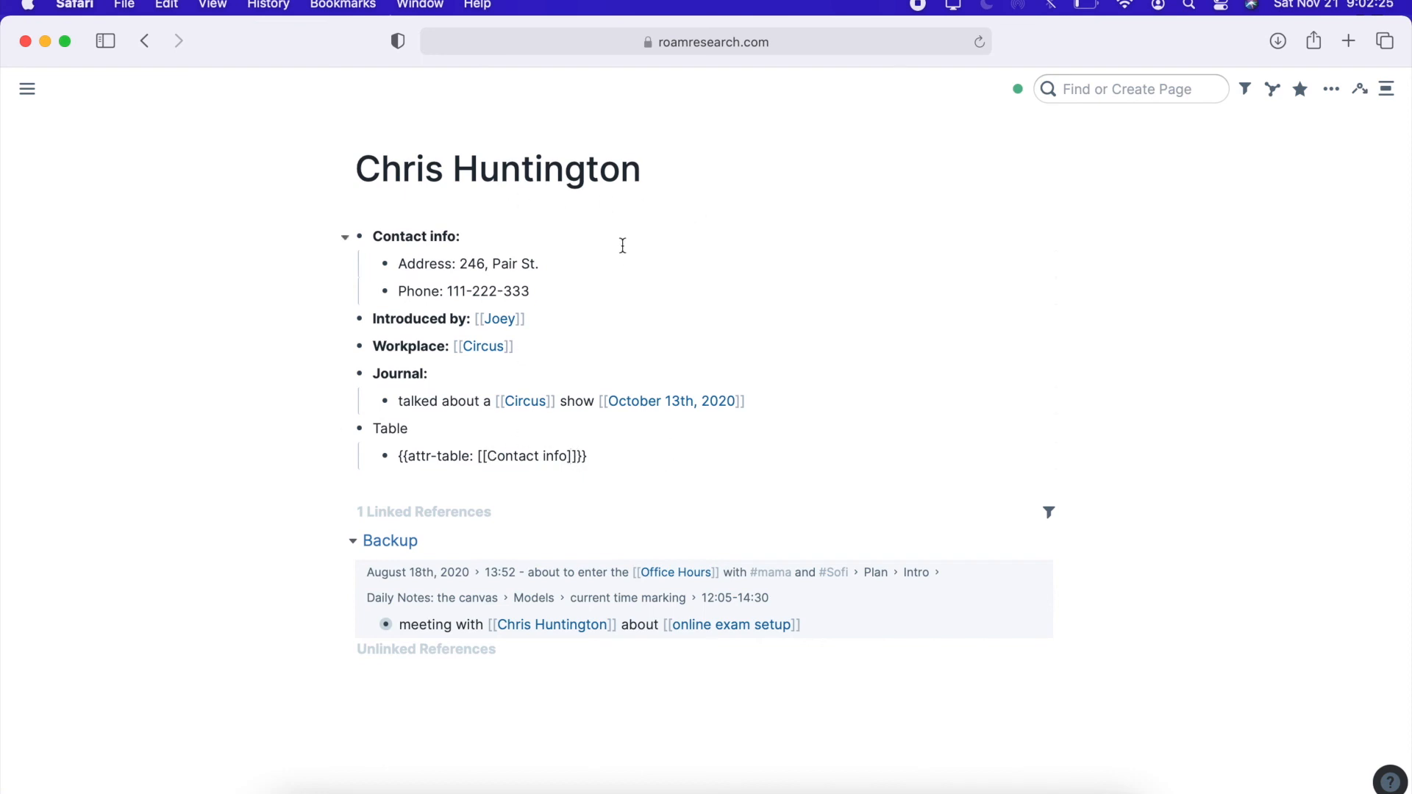
click(607, 505)
- Open the second contact's page in the sidebar from the table and compare both contacts' attributes with the table's columns
scroll(1102, 416, down, 5)
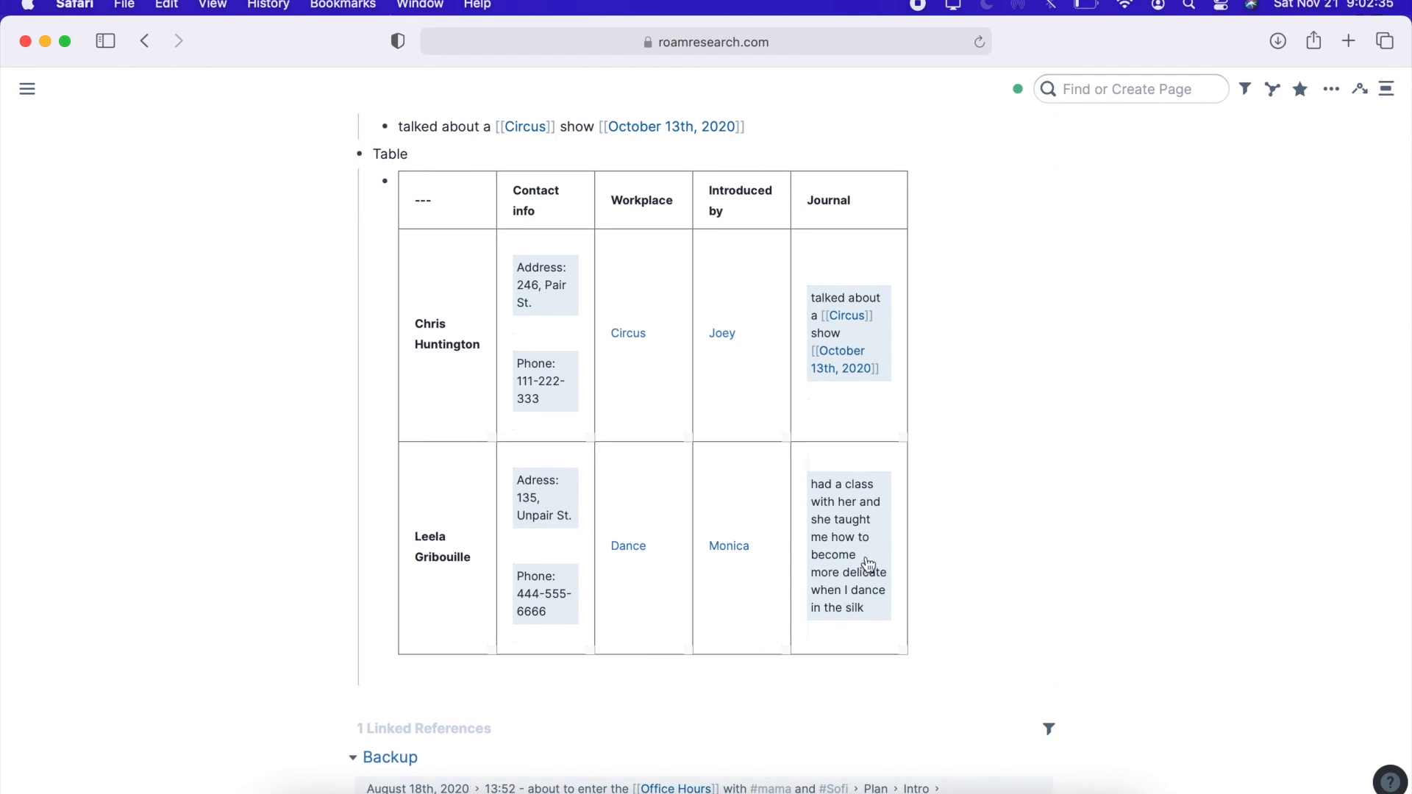
shift+click(438, 567)
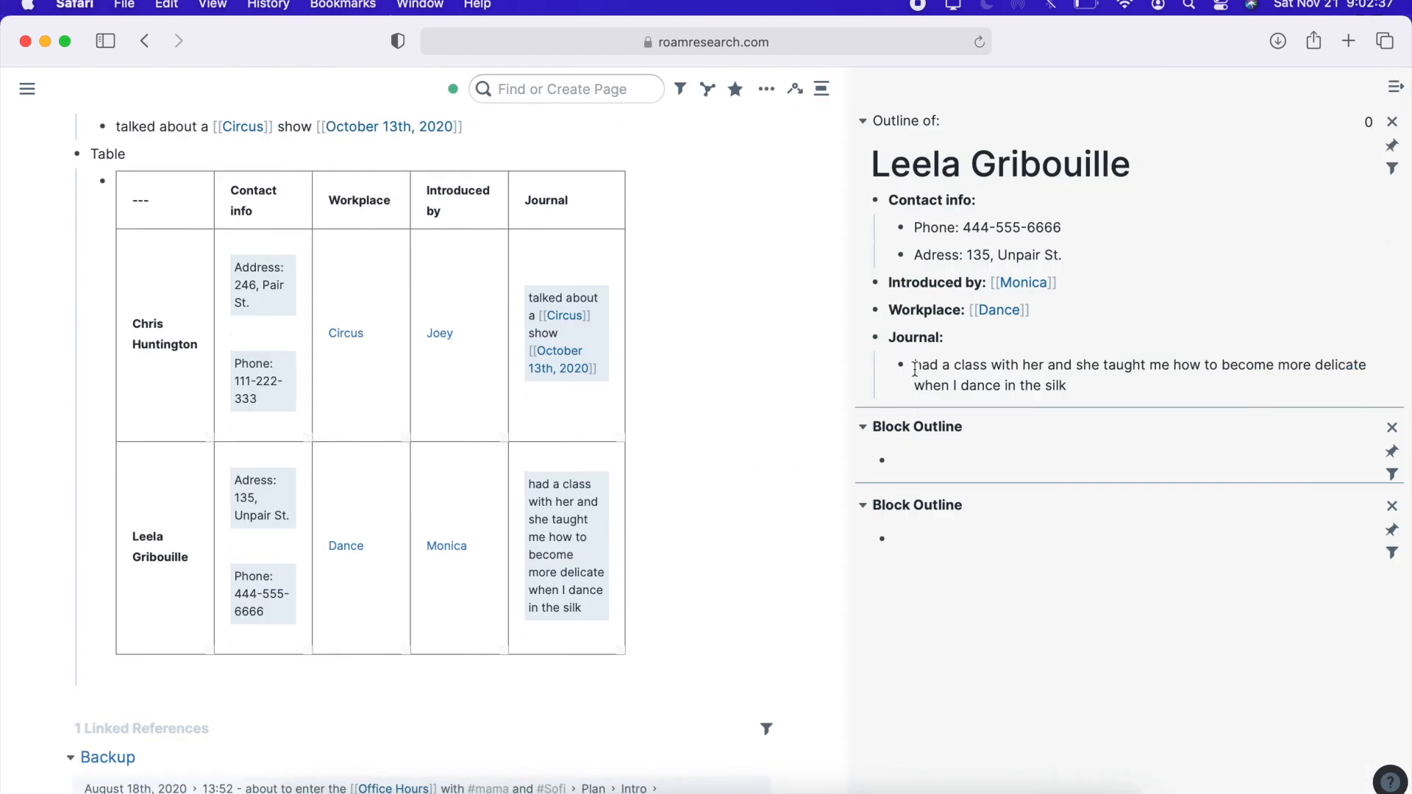
scroll(735, 289, up, 4)
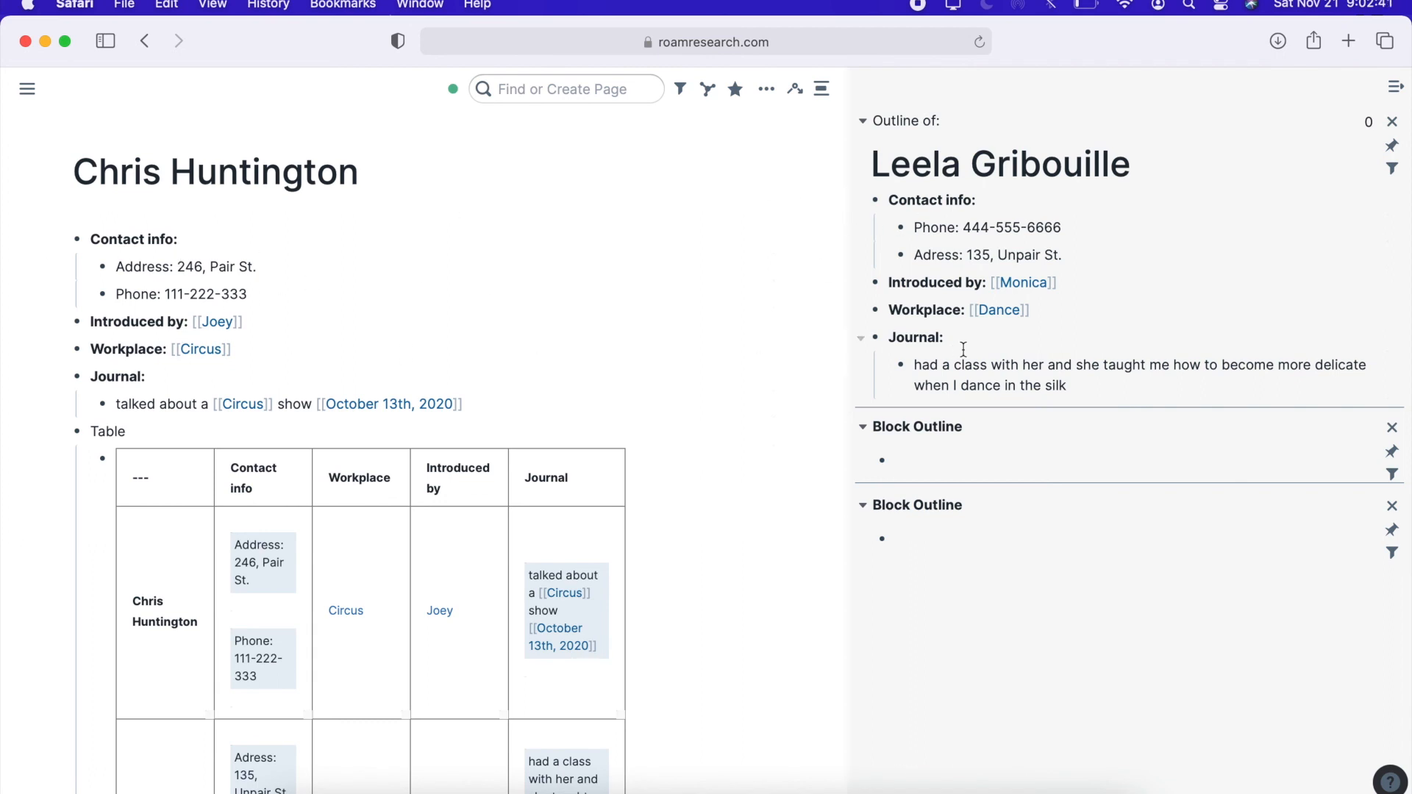
scroll(819, 322, down, 2)
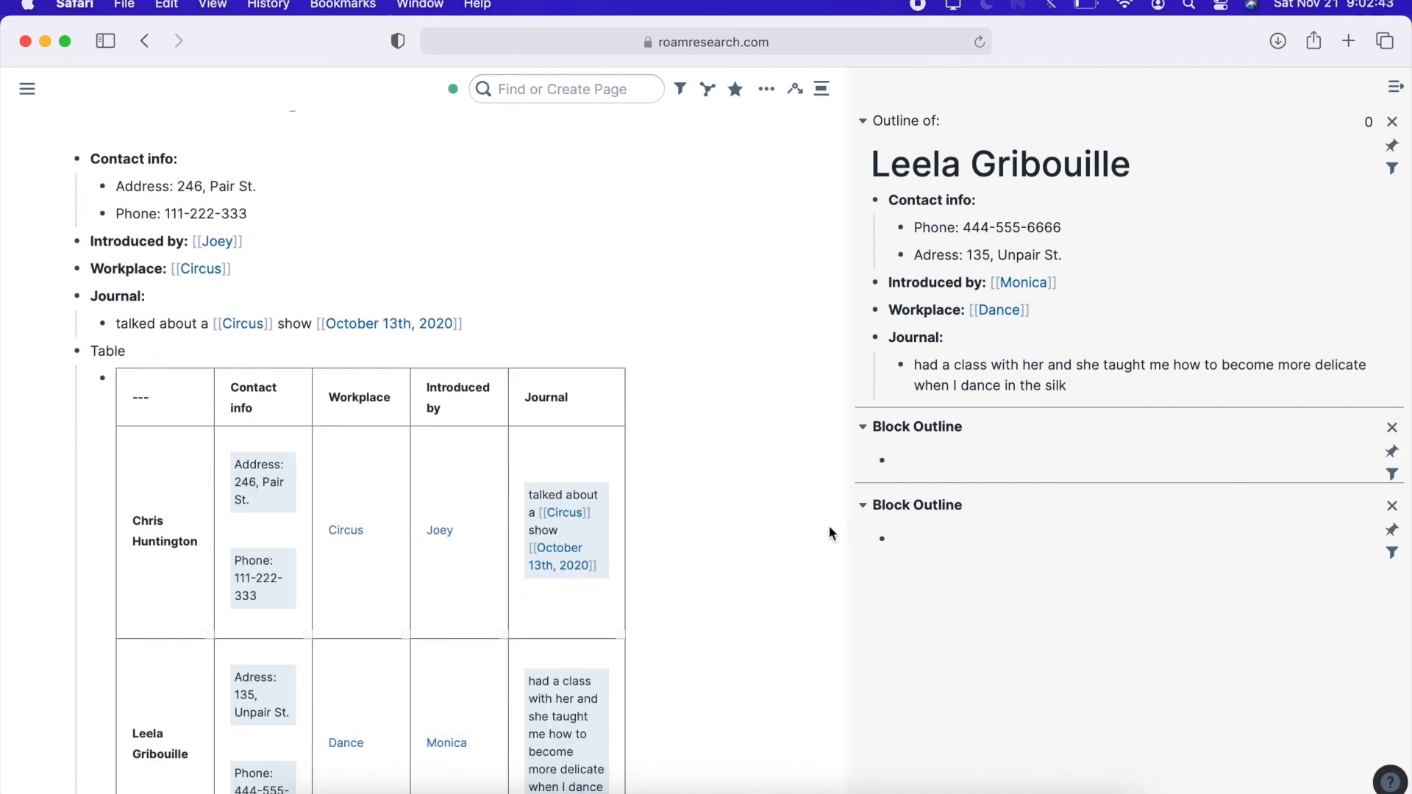
scroll(717, 351, down, 3)
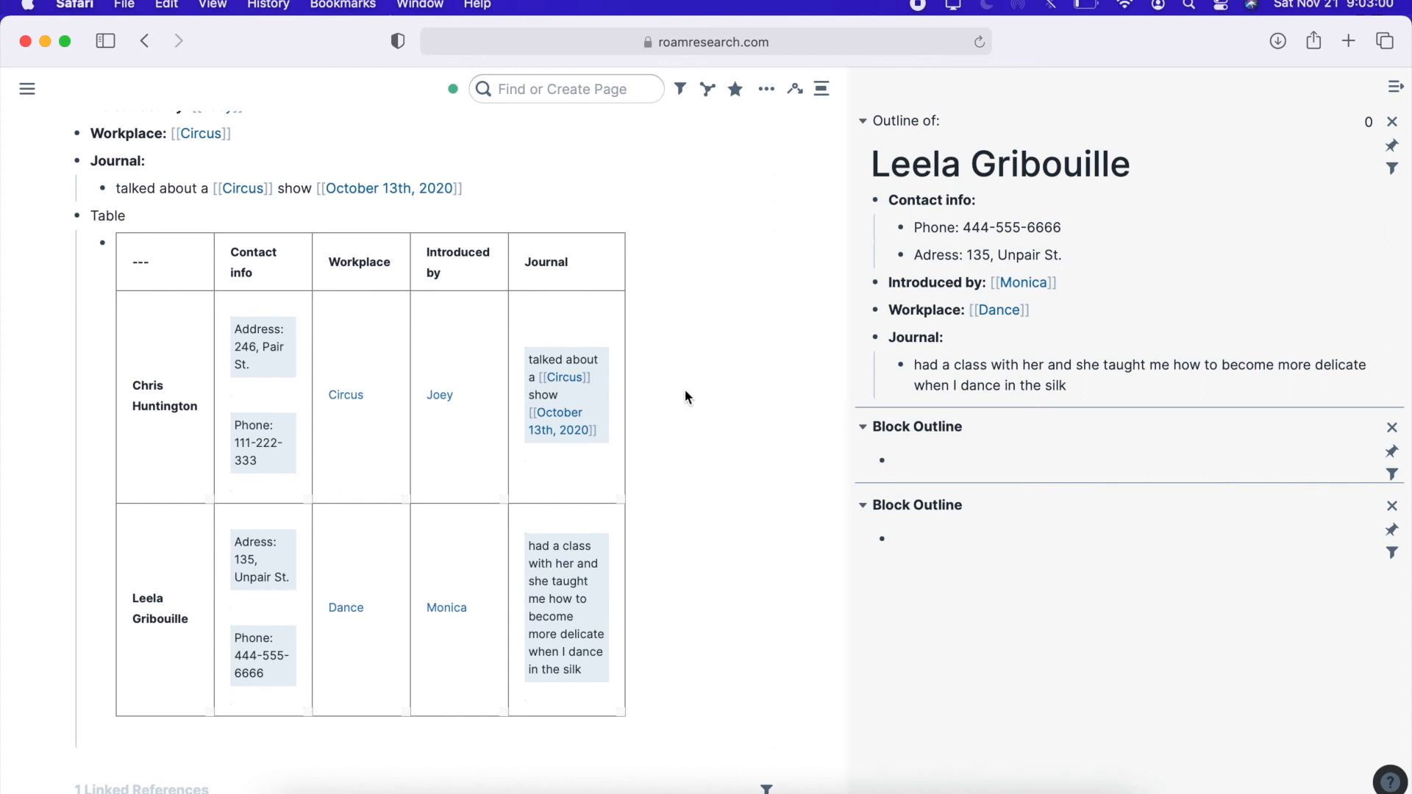
- Rename the second contact's Journal attribute to "Story::" in the sidebar and check the table's columns
scroll(684, 389, up, 1)
click(964, 343)
triple_click(965, 344)
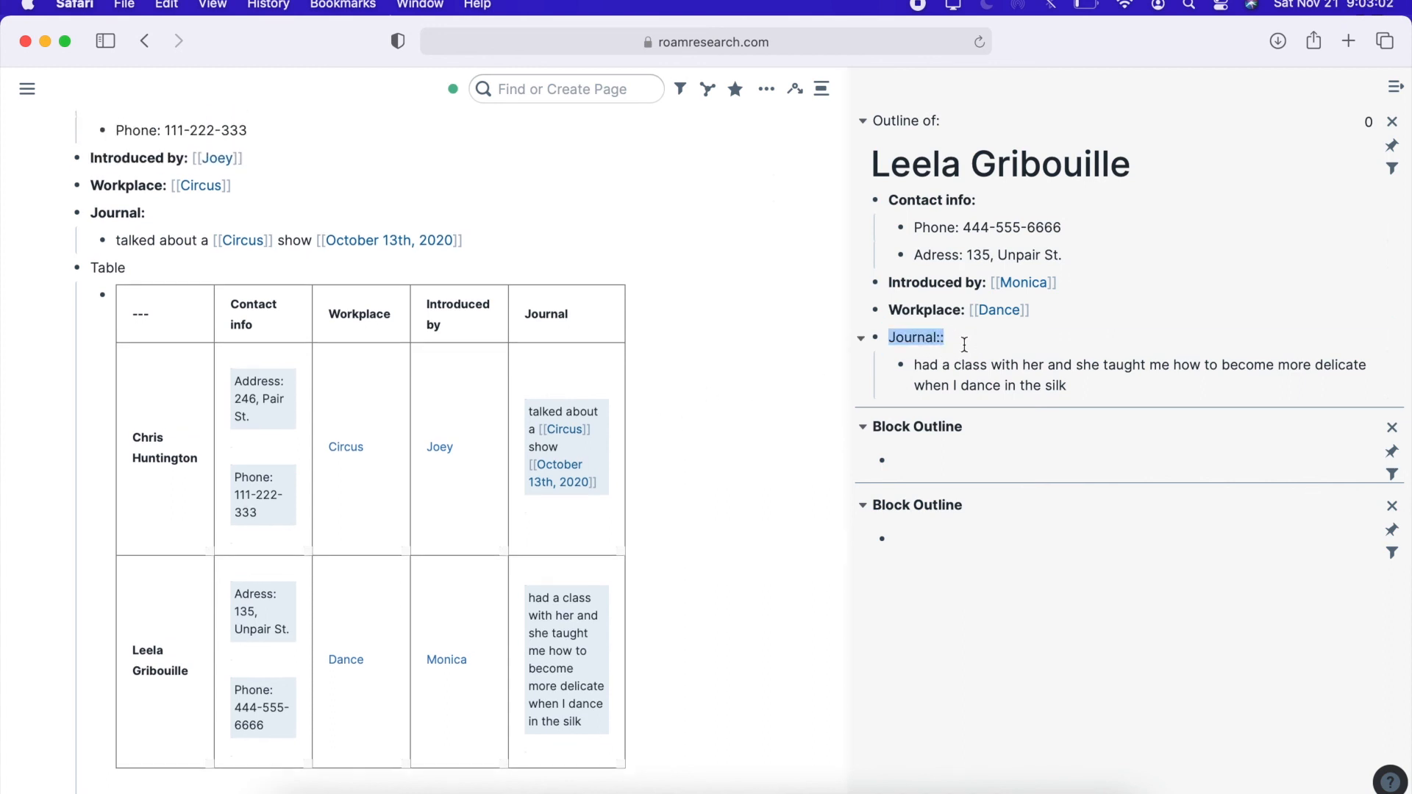
text(Sort)
key(BackSpace)
key(BackSpace)
key(BackSpace)
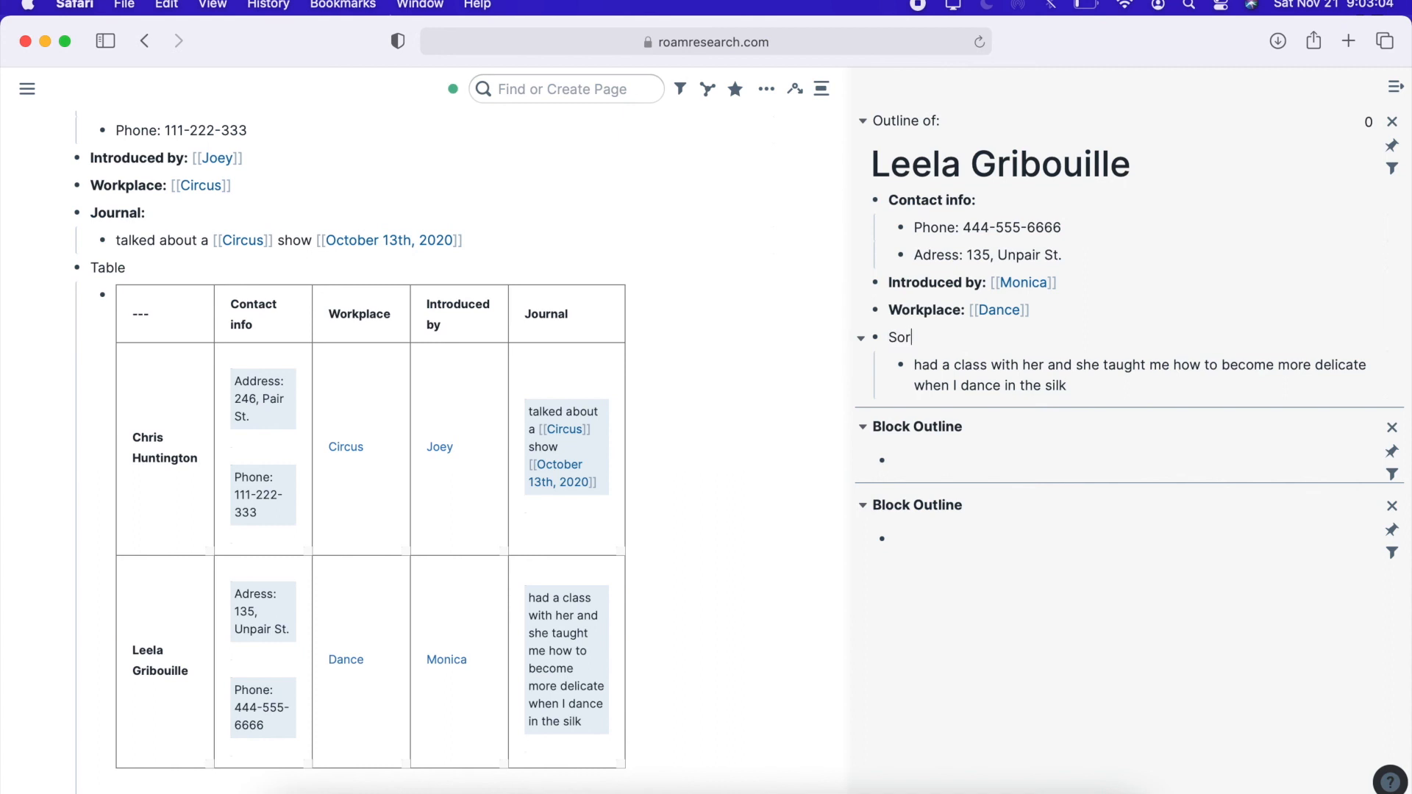
text(tory:)
click(774, 285)
scroll(441, 419, right, 2)
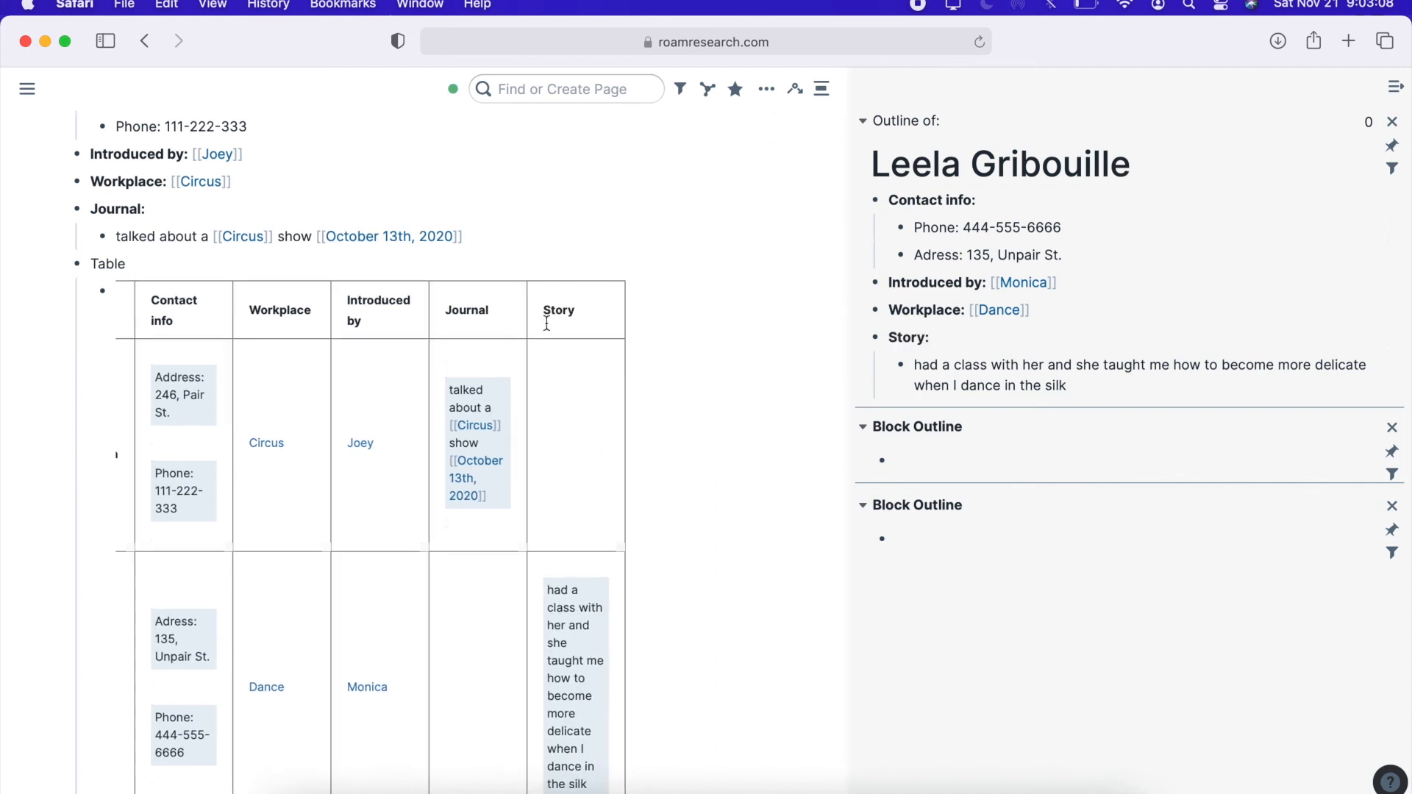
scroll(565, 542, left, 2)
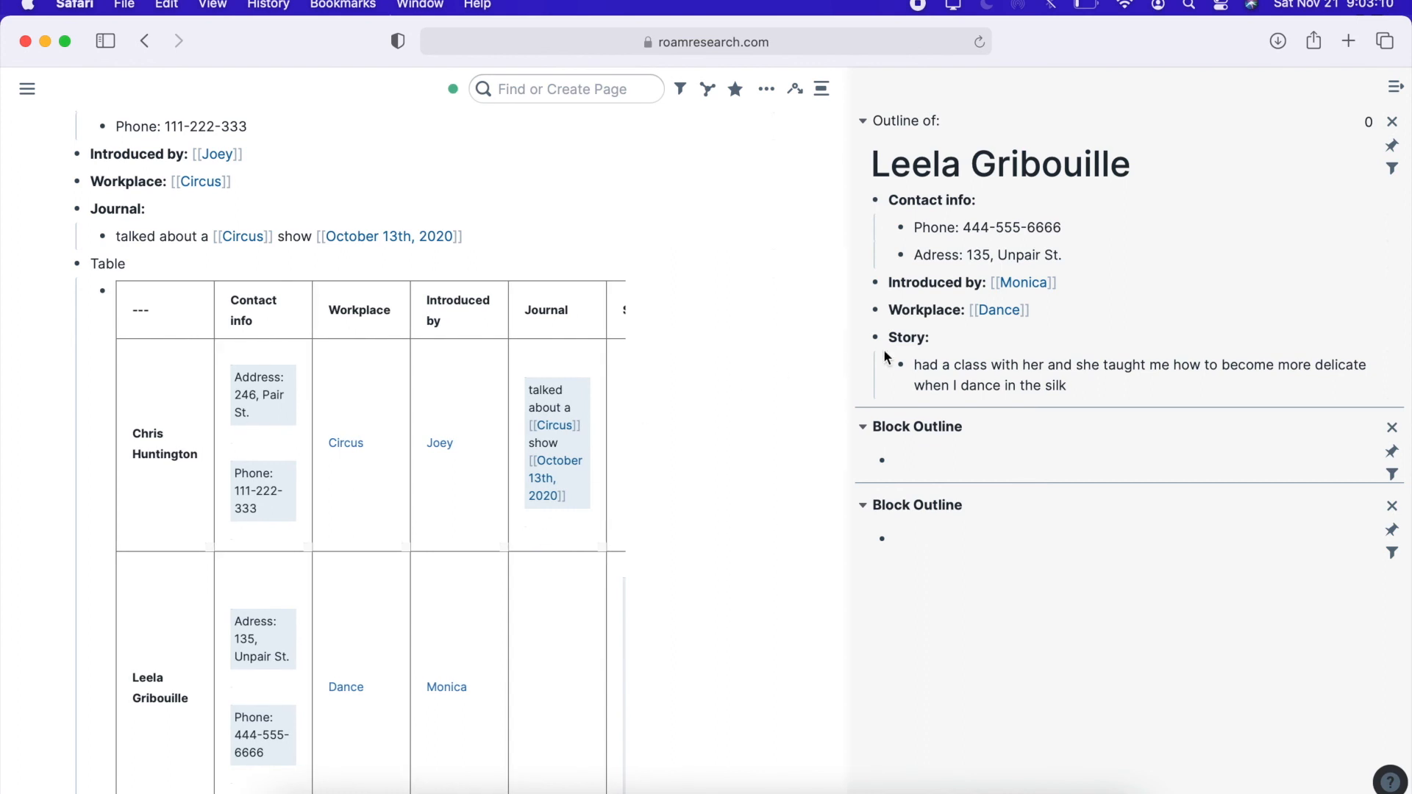
- Rename the second contact's Story attribute to "Journal::"
triple_click(953, 339)
key(BackSpace)
text(Journal)
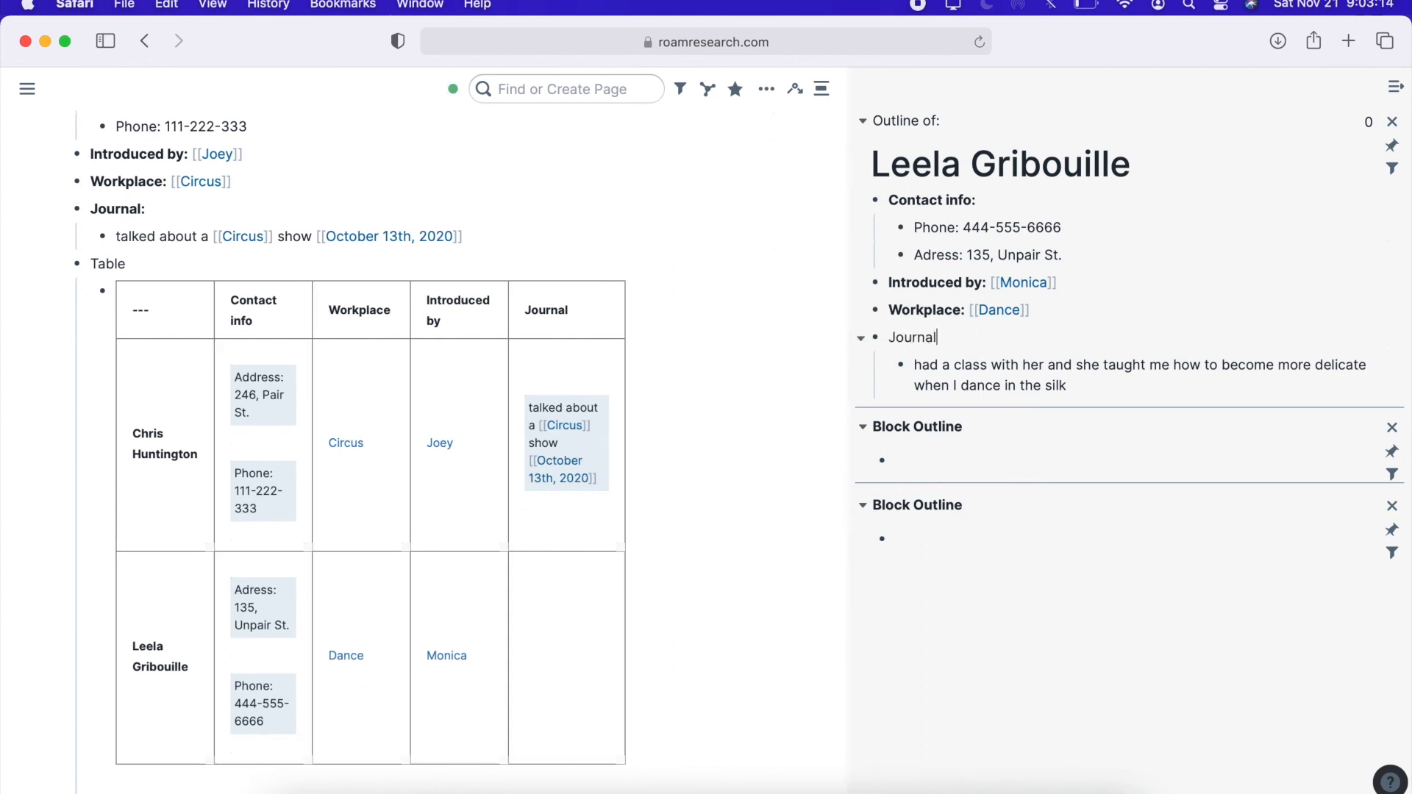
text(::)
click(768, 312)
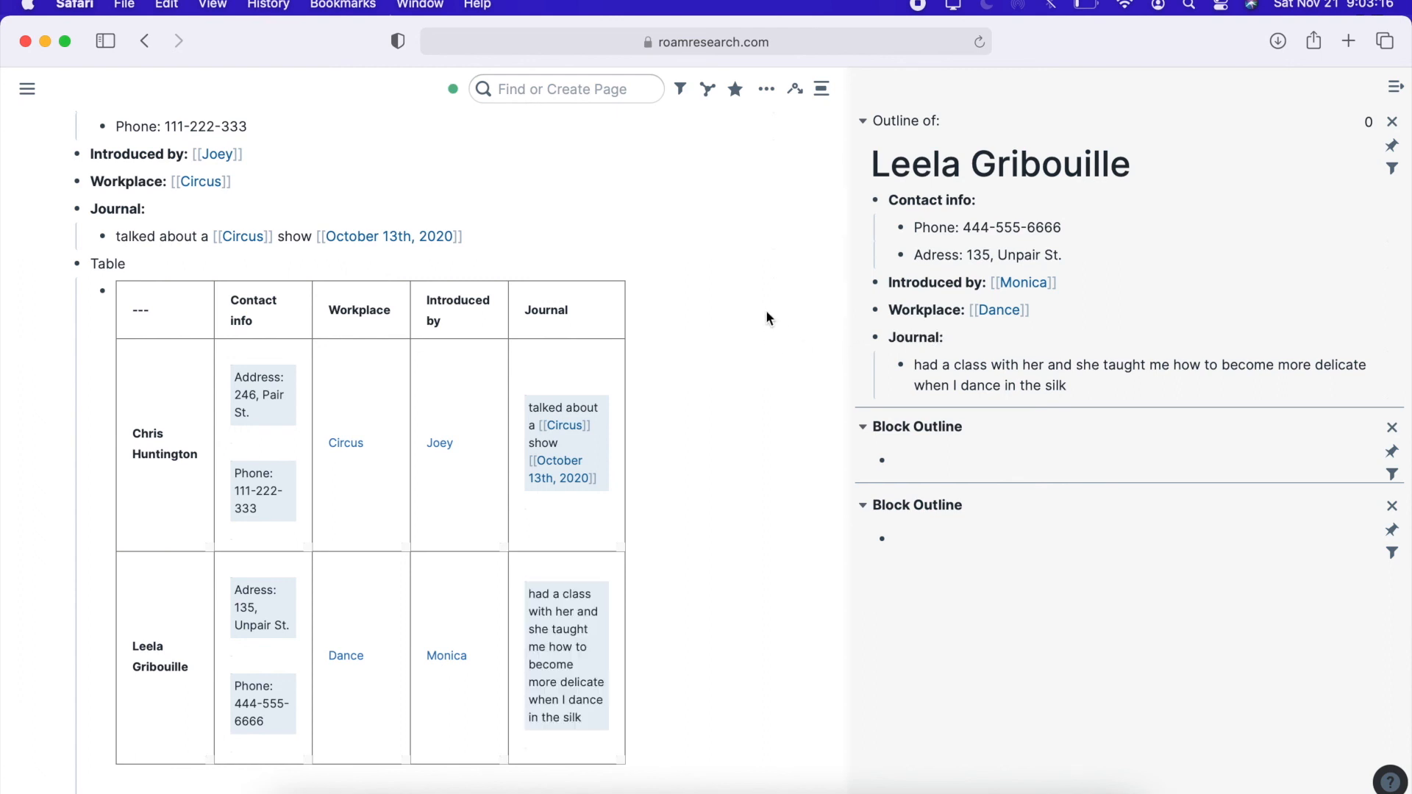